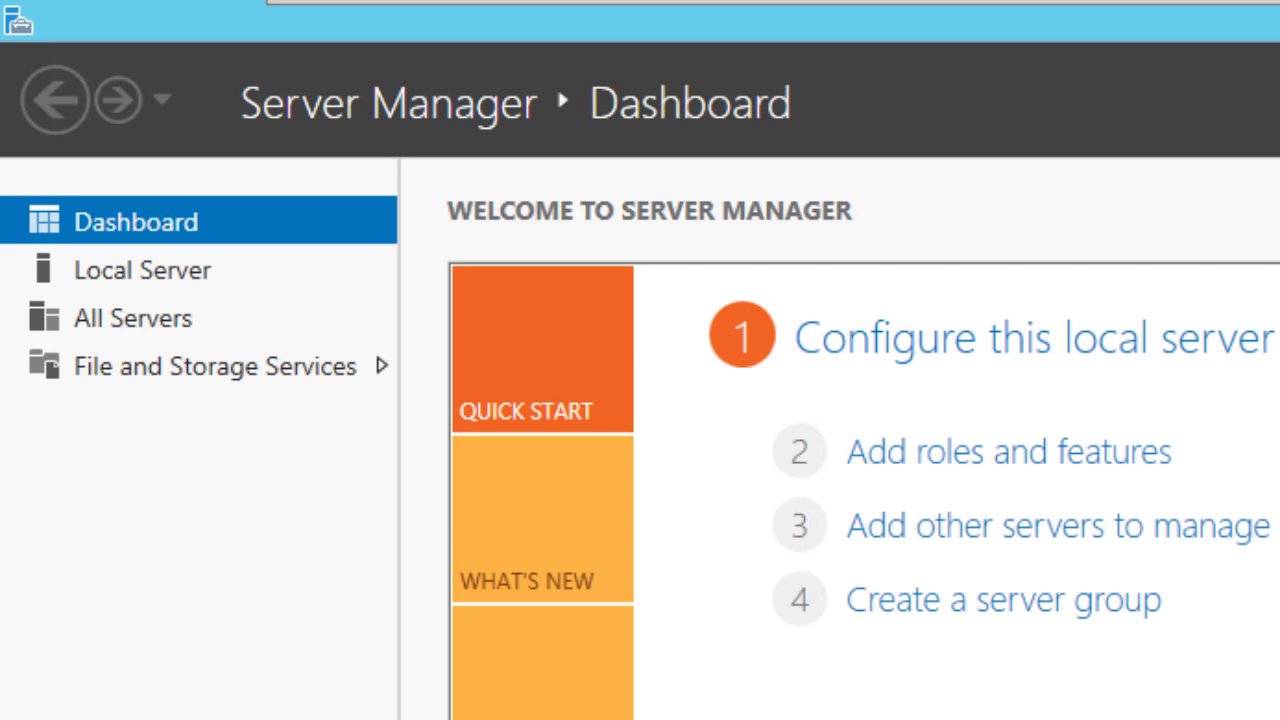
# - Launch the Add Roles and Features wizard with bjnode1.bjdc2.edu as the destination server
pyautogui.moveTo(868, 14)
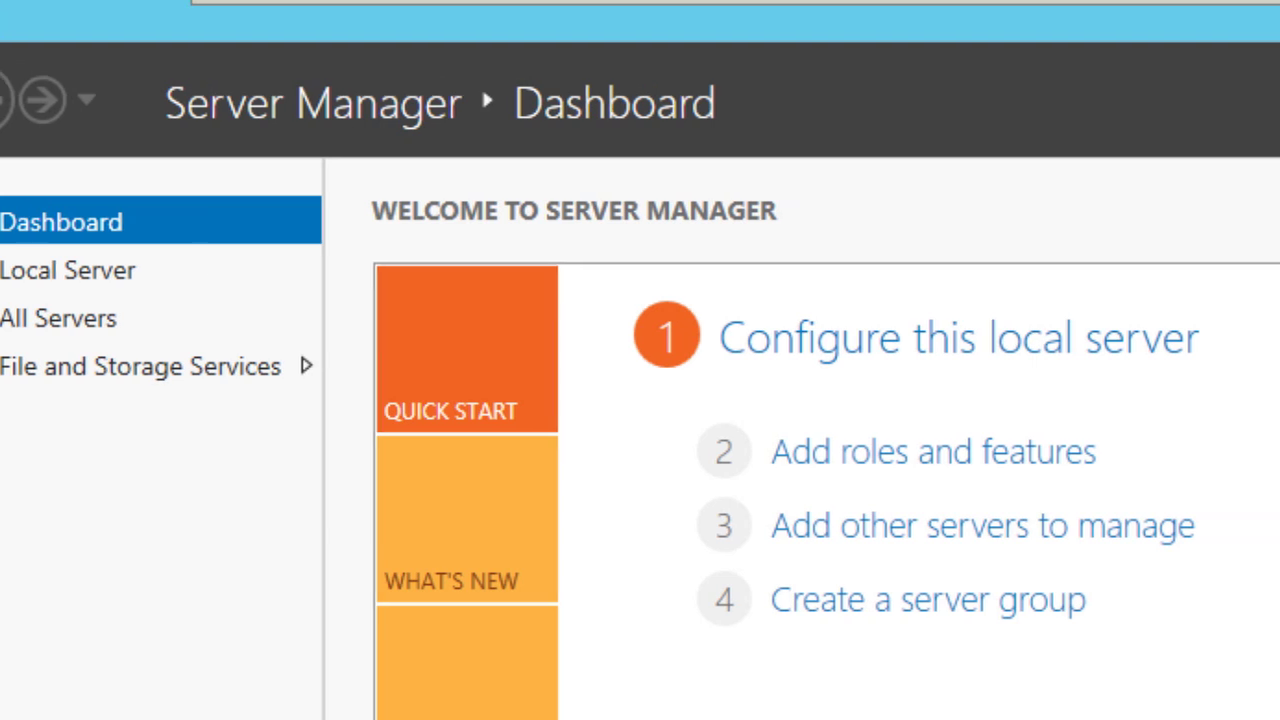
pyautogui.click(922, 112)
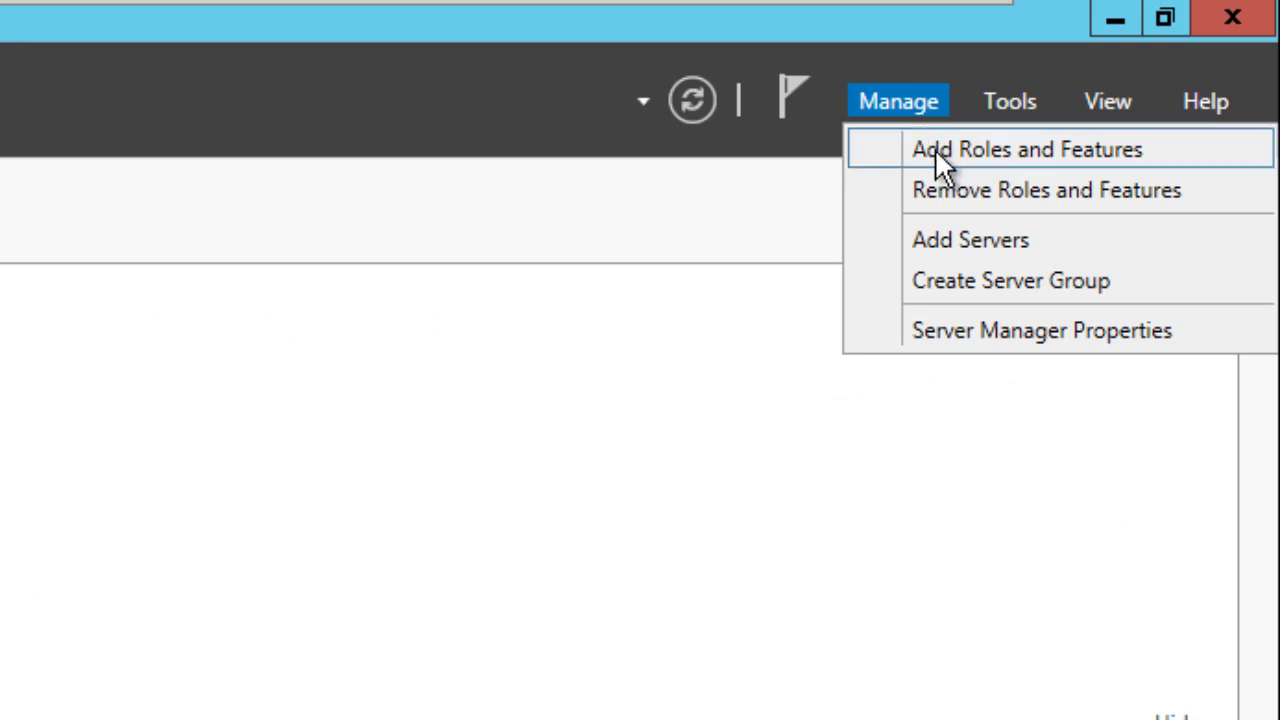
pyautogui.click(936, 150)
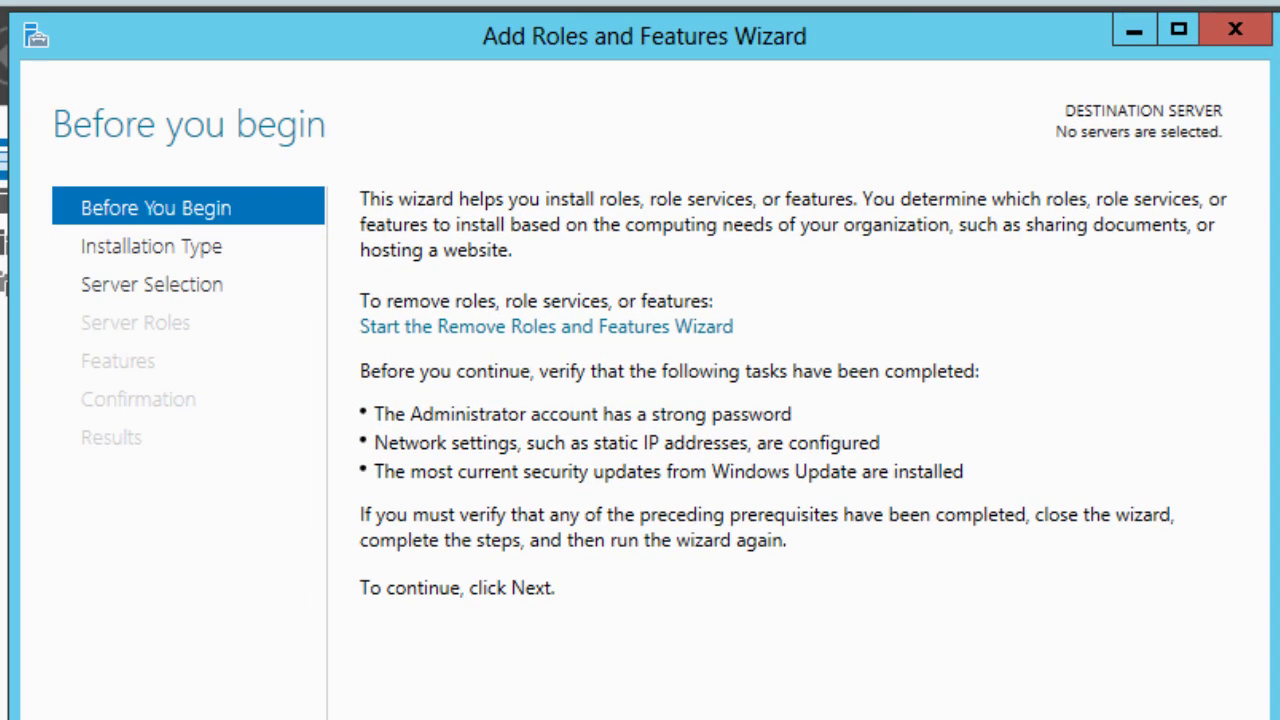
pyautogui.press('Return')
pyautogui.press('Return')
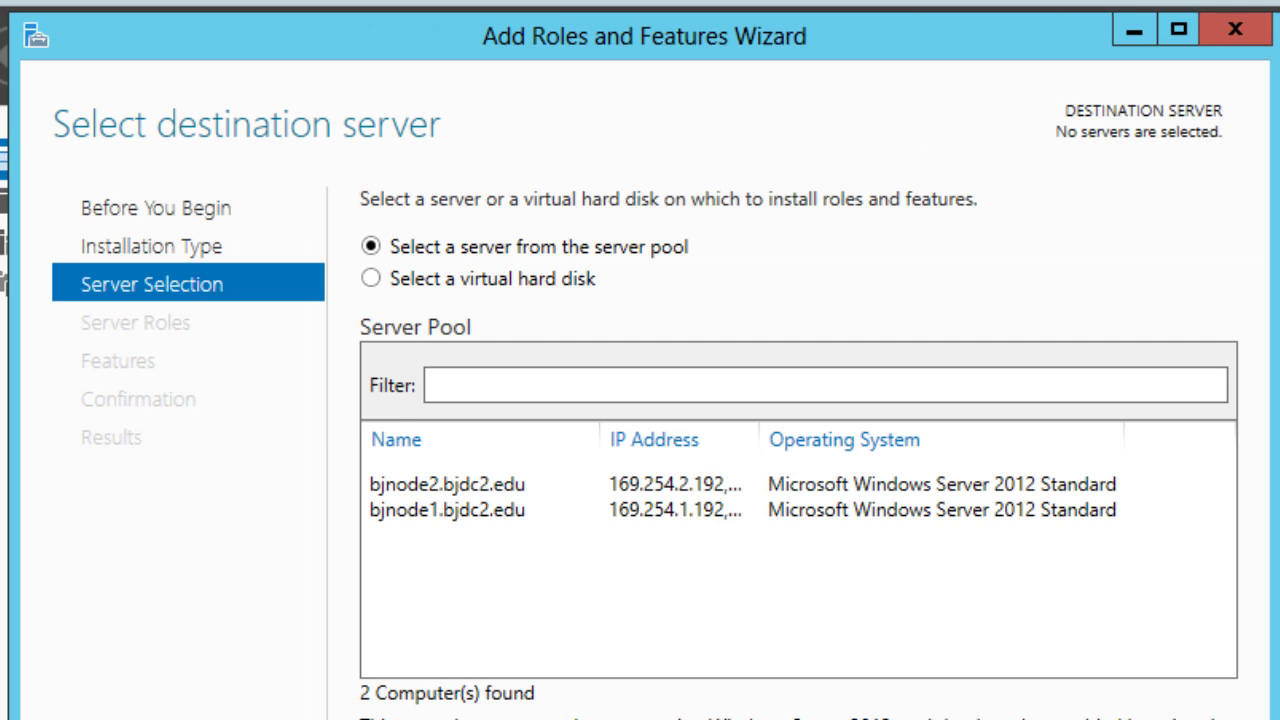
pyautogui.click(529, 489)
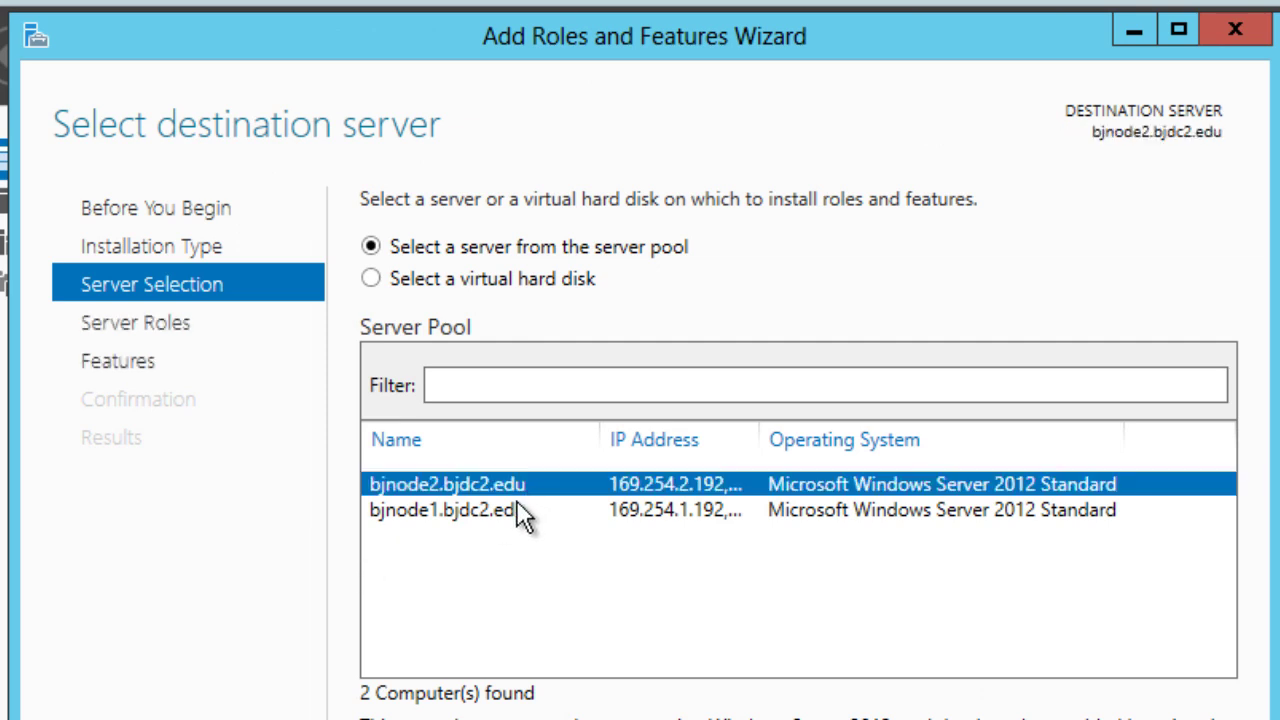
pyautogui.click(518, 500)
pyautogui.click(517, 490)
pyautogui.click(520, 510)
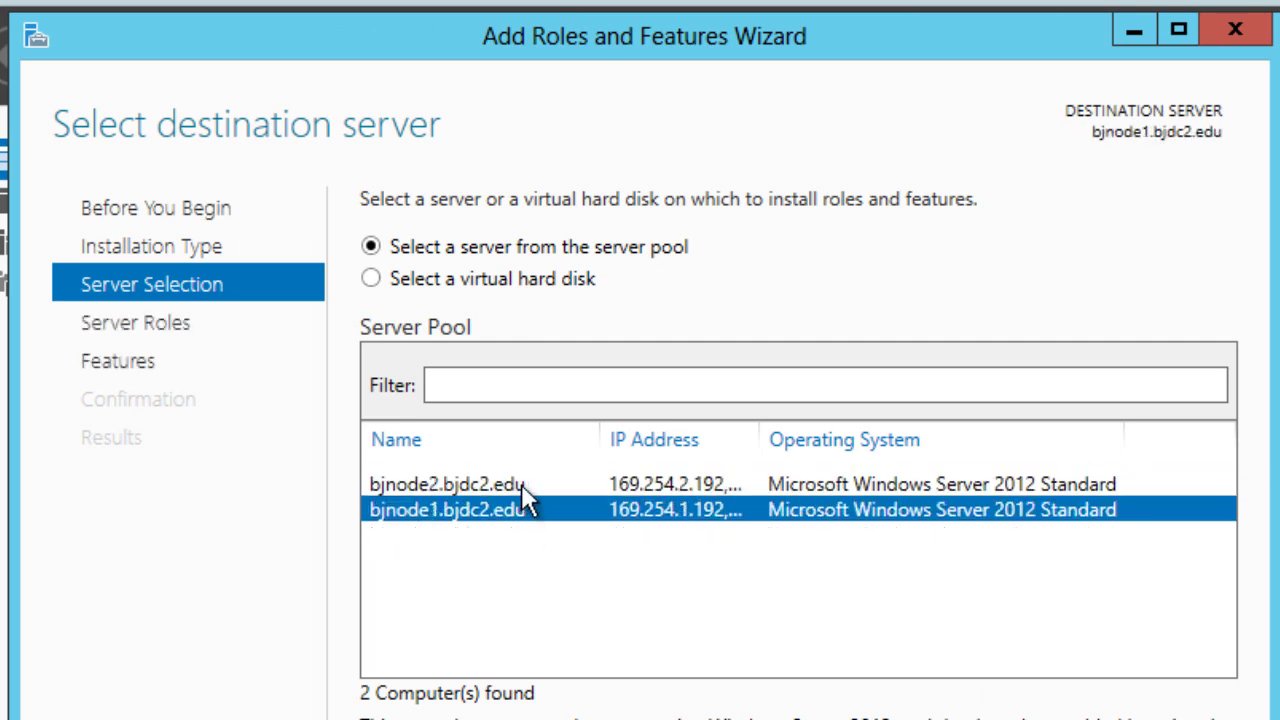
pyautogui.press('Return')
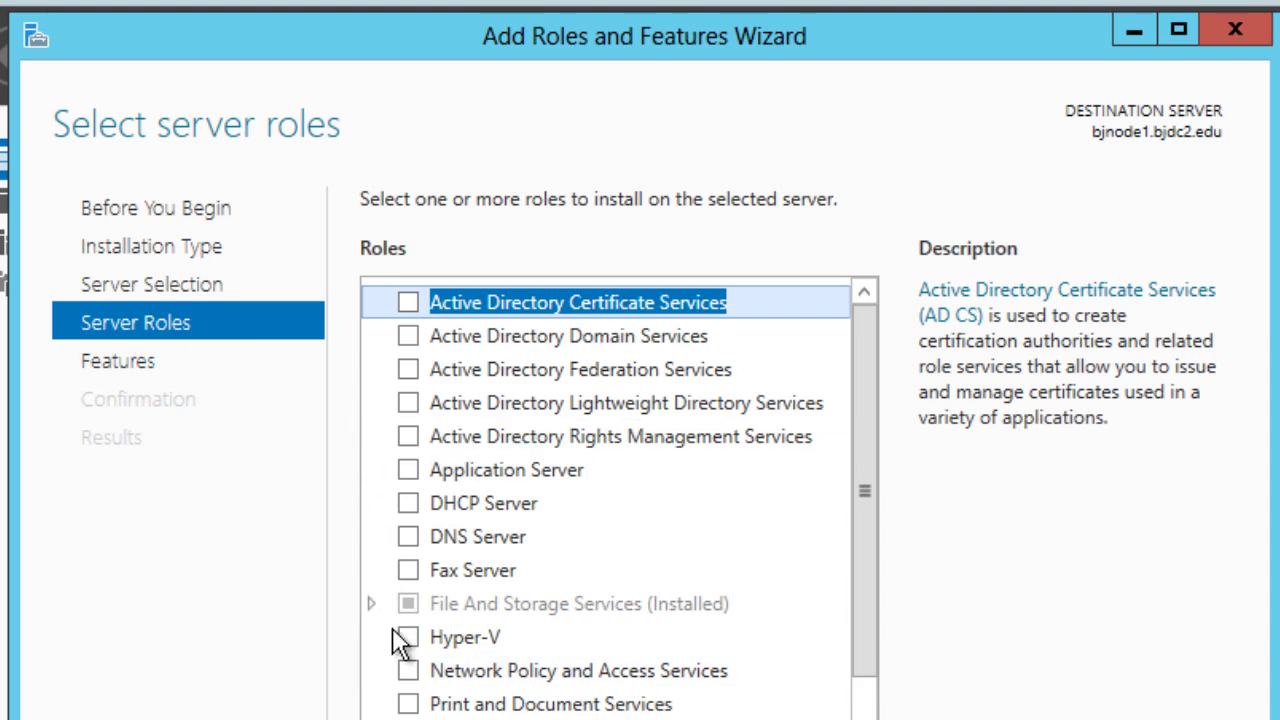
# - Tick File Server under File and iSCSI Services and continue to the installation confirmation
pyautogui.click(370, 600)
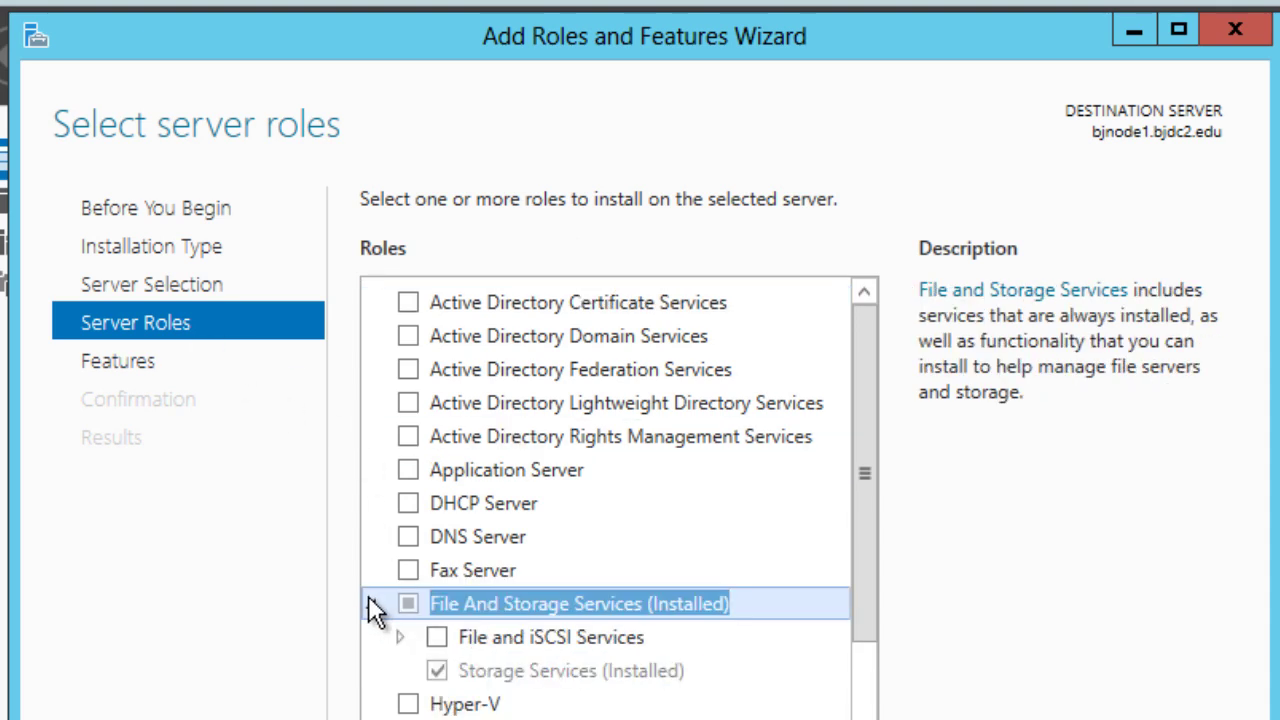
pyautogui.click(400, 637)
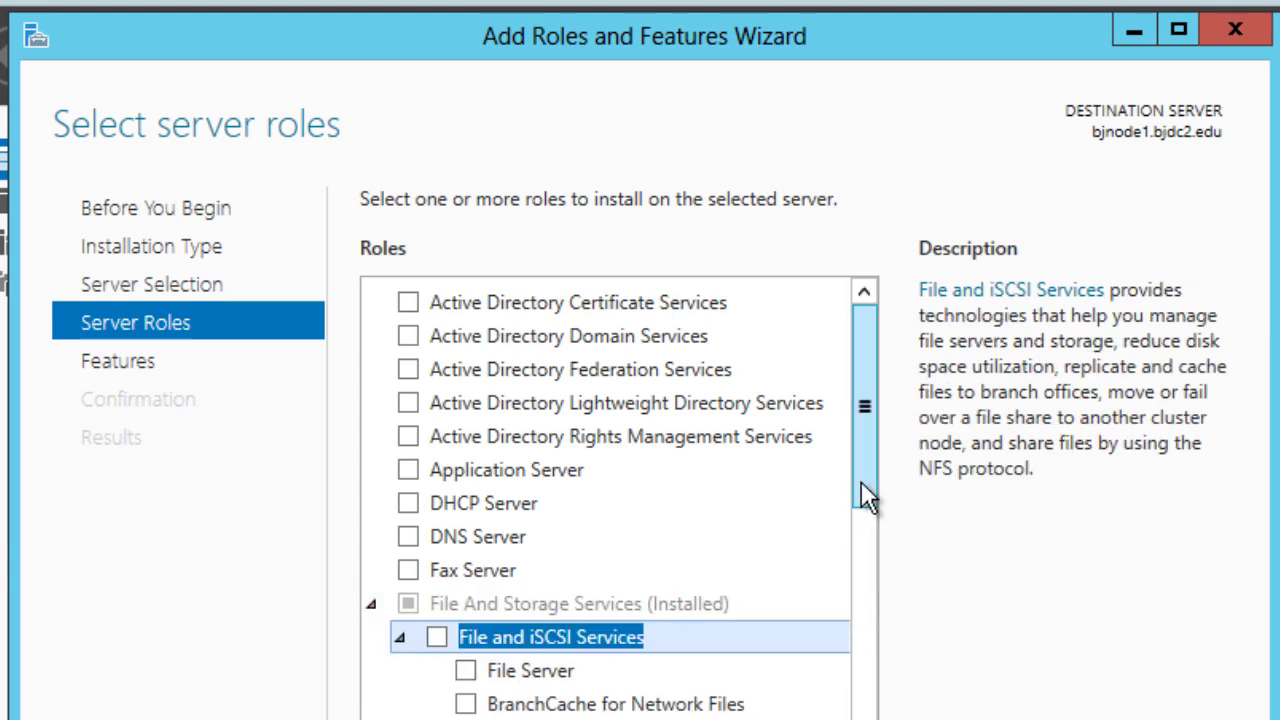
pyautogui.moveTo(860, 491); pyautogui.dragTo(877, 614)
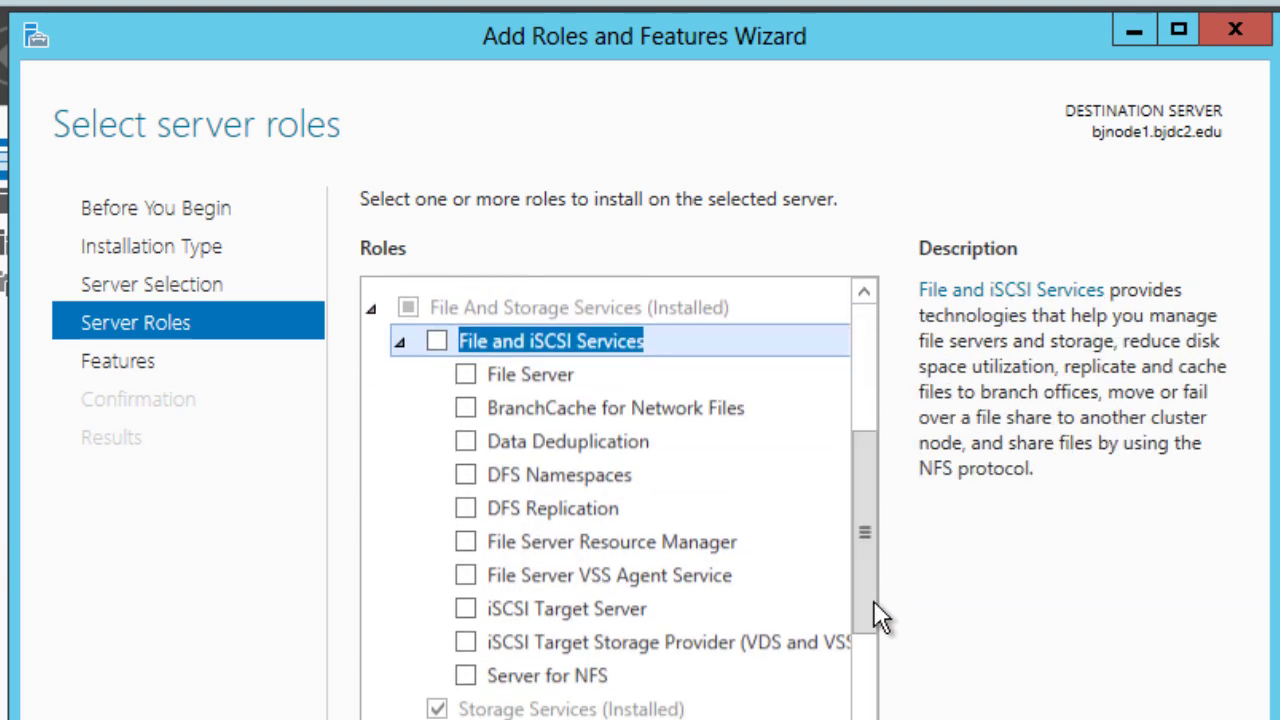
pyautogui.click(466, 374)
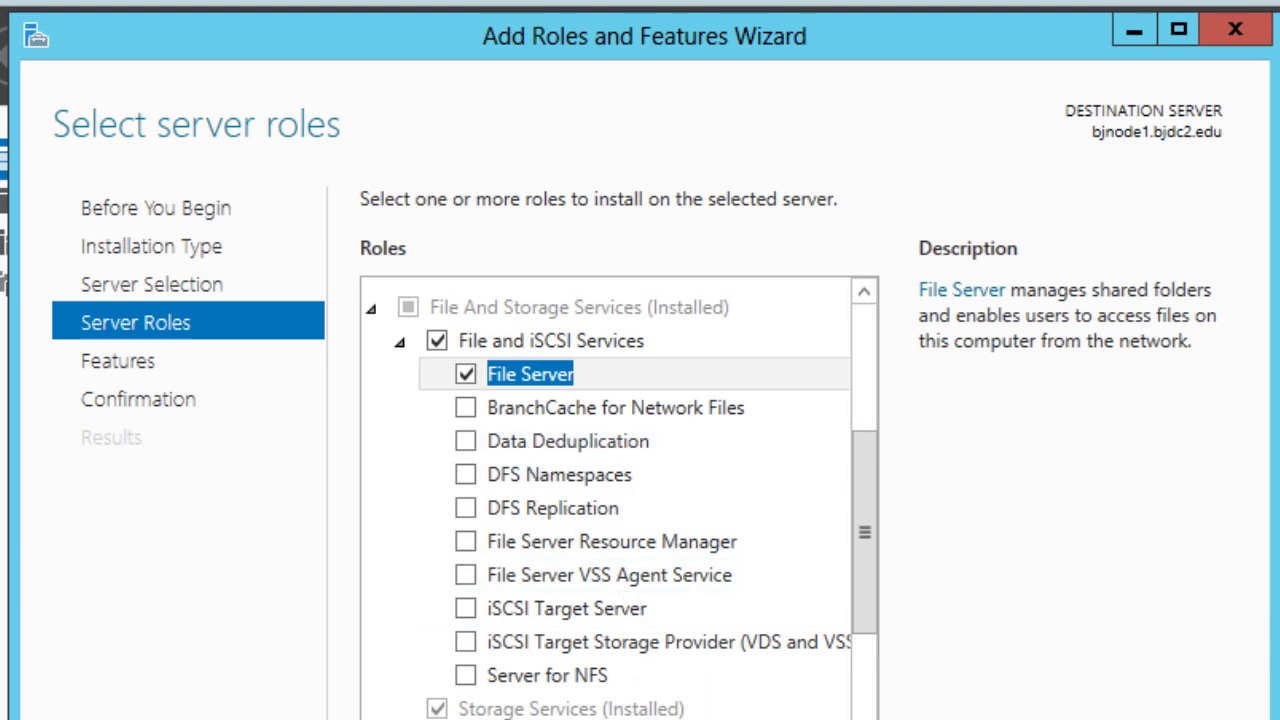
pyautogui.press('Return')
pyautogui.press('Return')
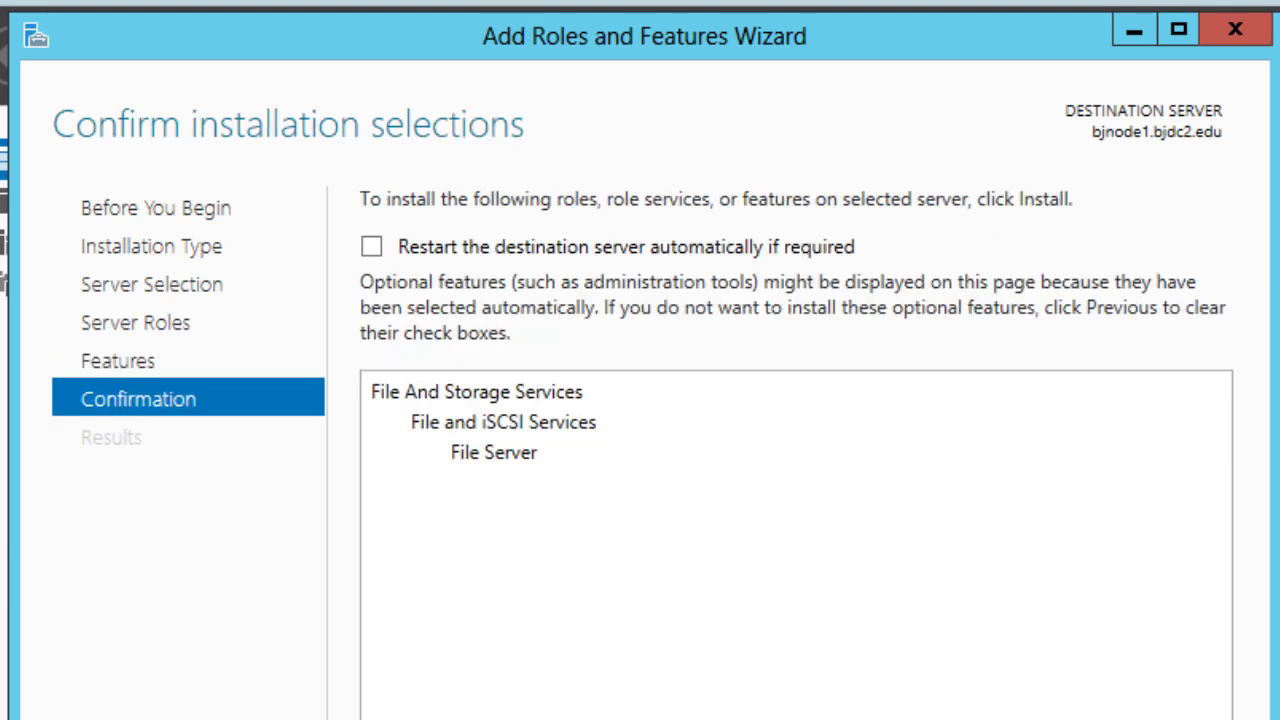
pyautogui.press('Return')
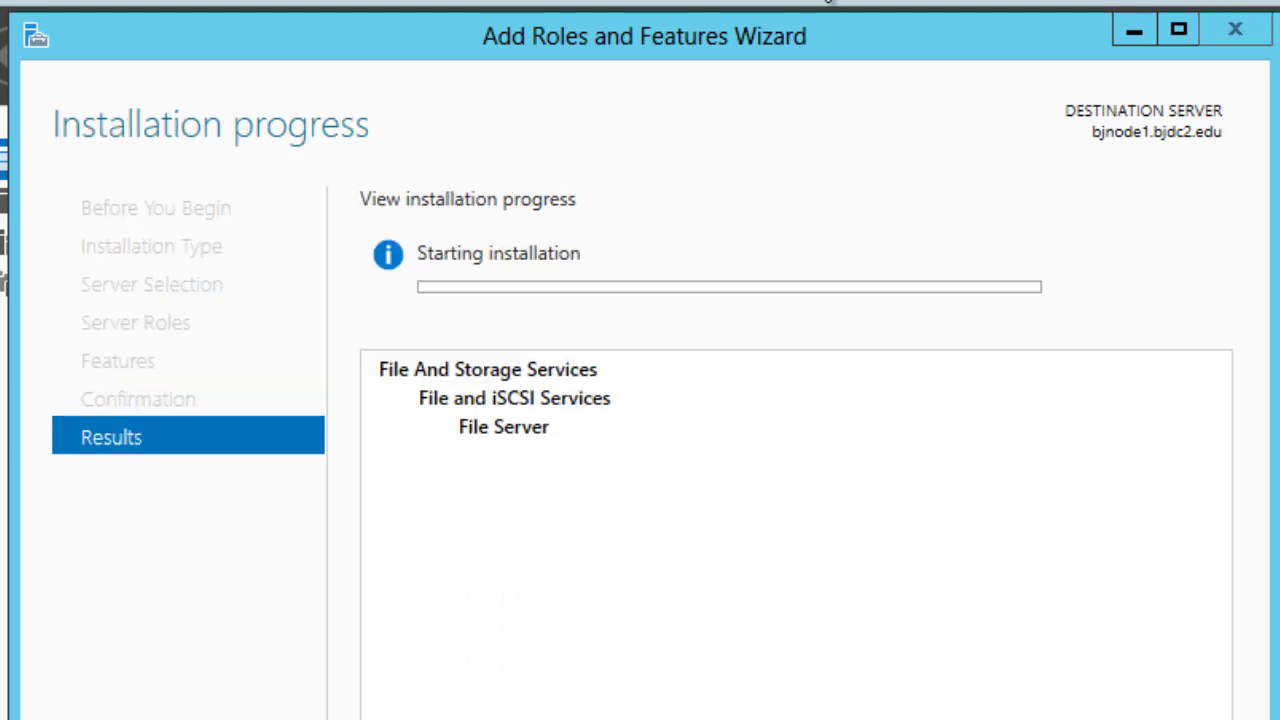
pyautogui.moveTo(831, 2)
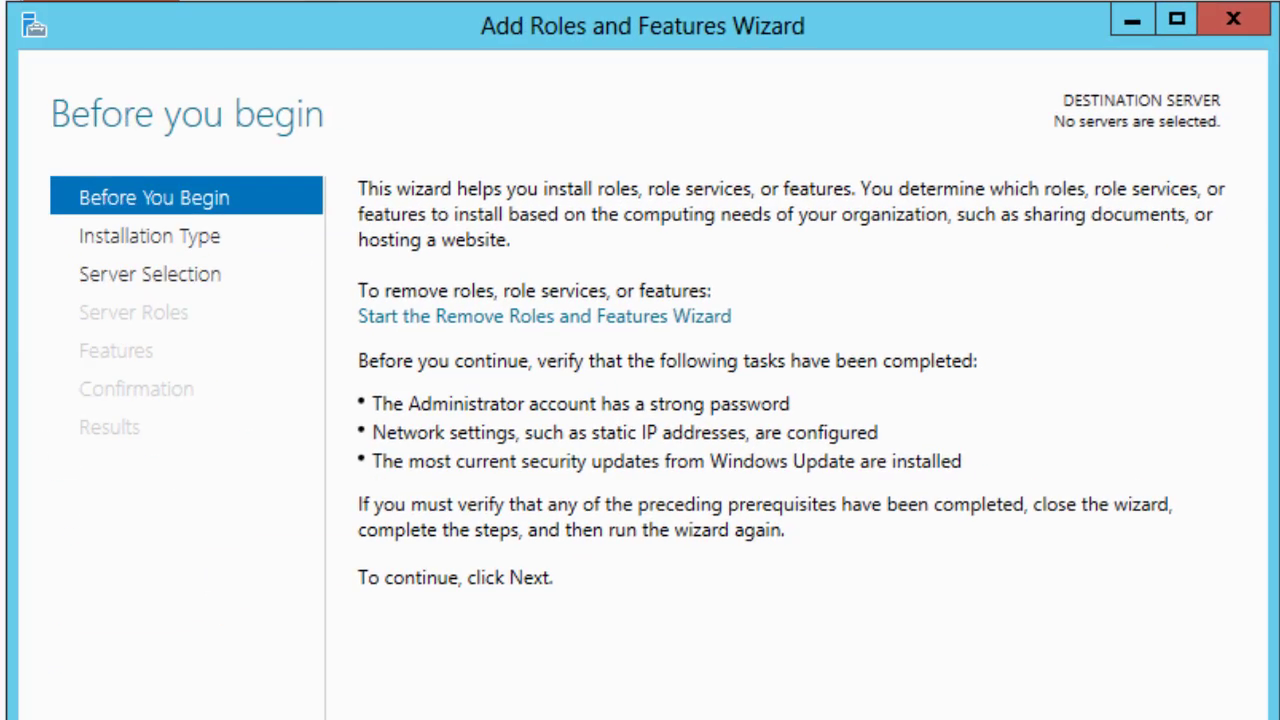
# - Target bjnode2.bjdc2.edu, tick File Server under File and iSCSI Services, and install it
pyautogui.press('Return')
pyautogui.press('Return')
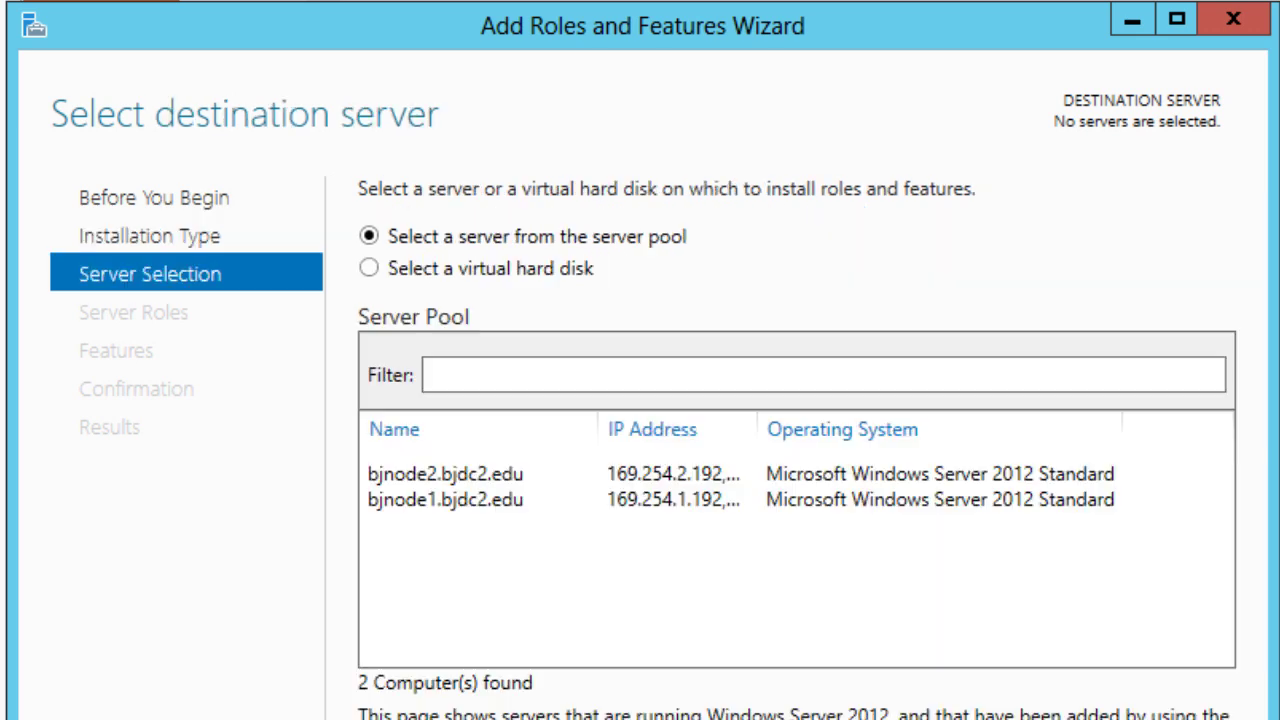
pyautogui.click(478, 481)
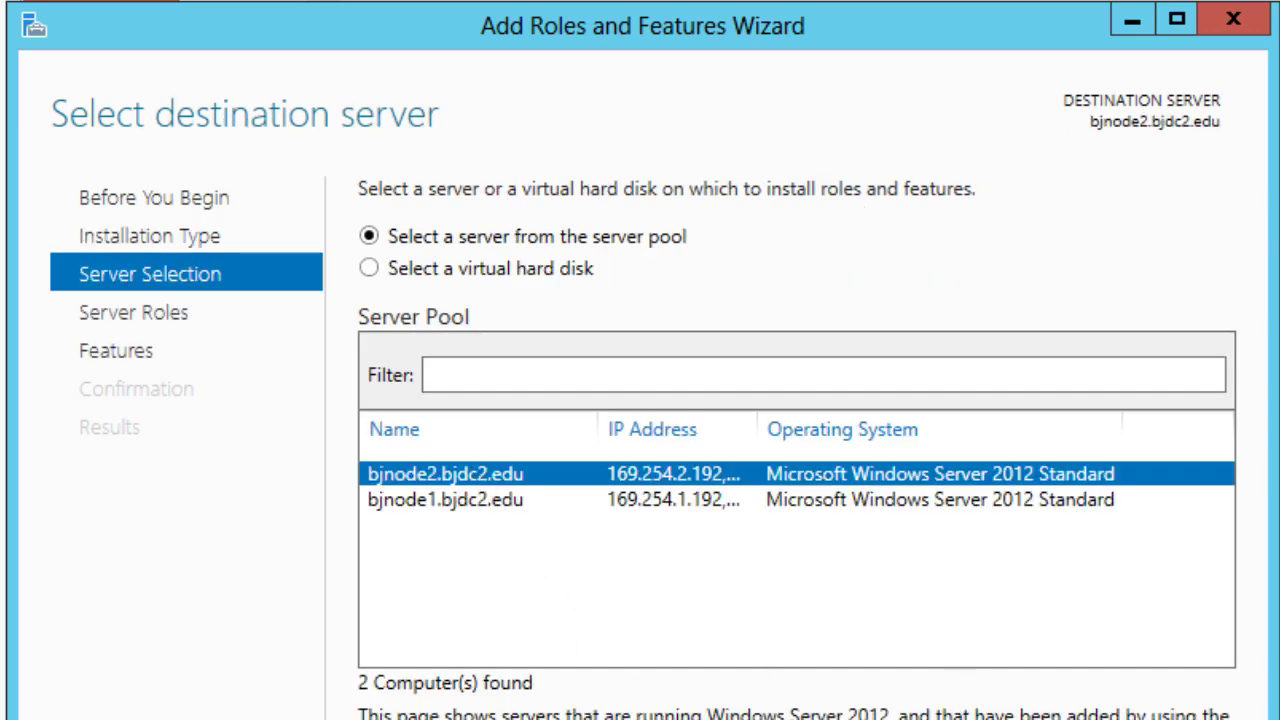
pyautogui.press('Return')
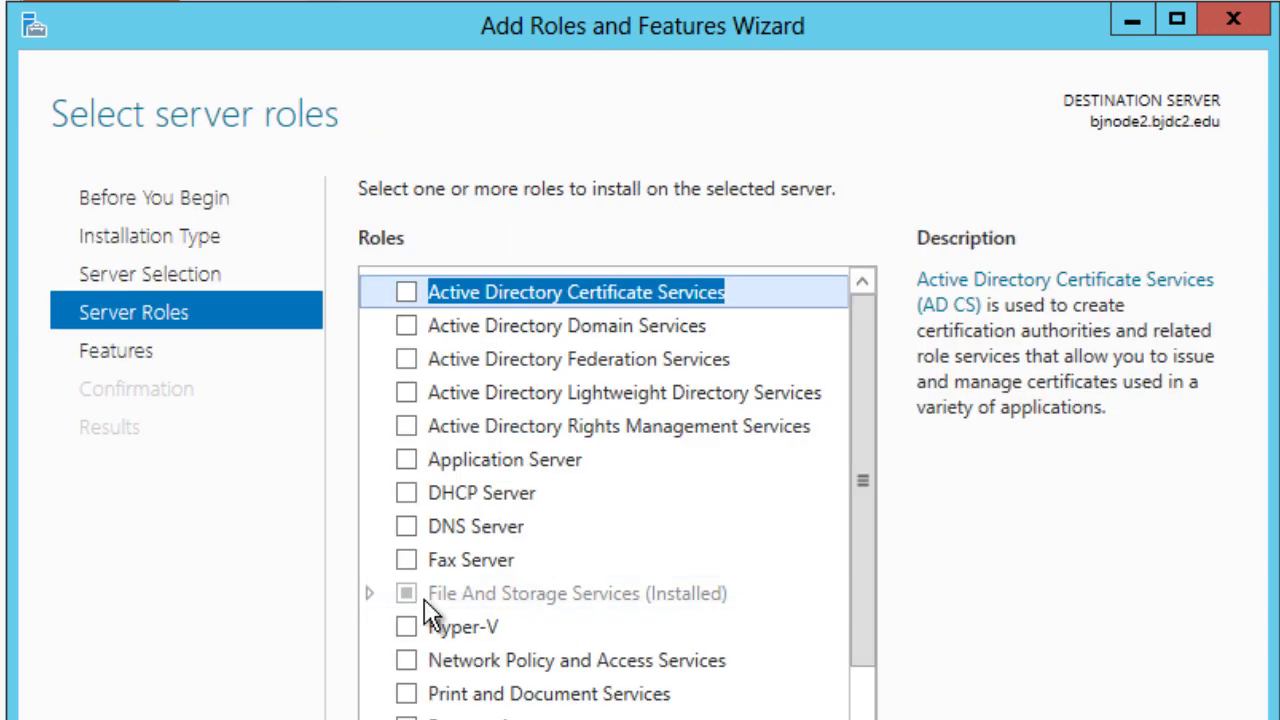
pyautogui.click(368, 593)
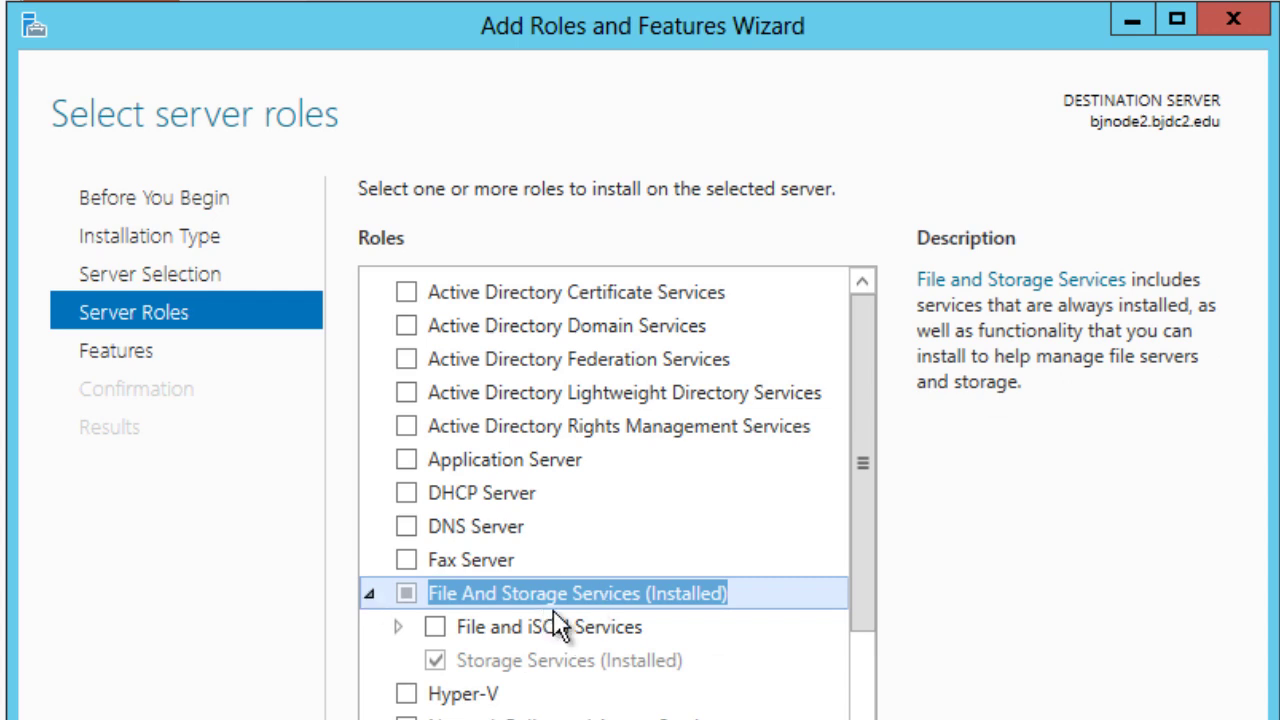
pyautogui.click(398, 625)
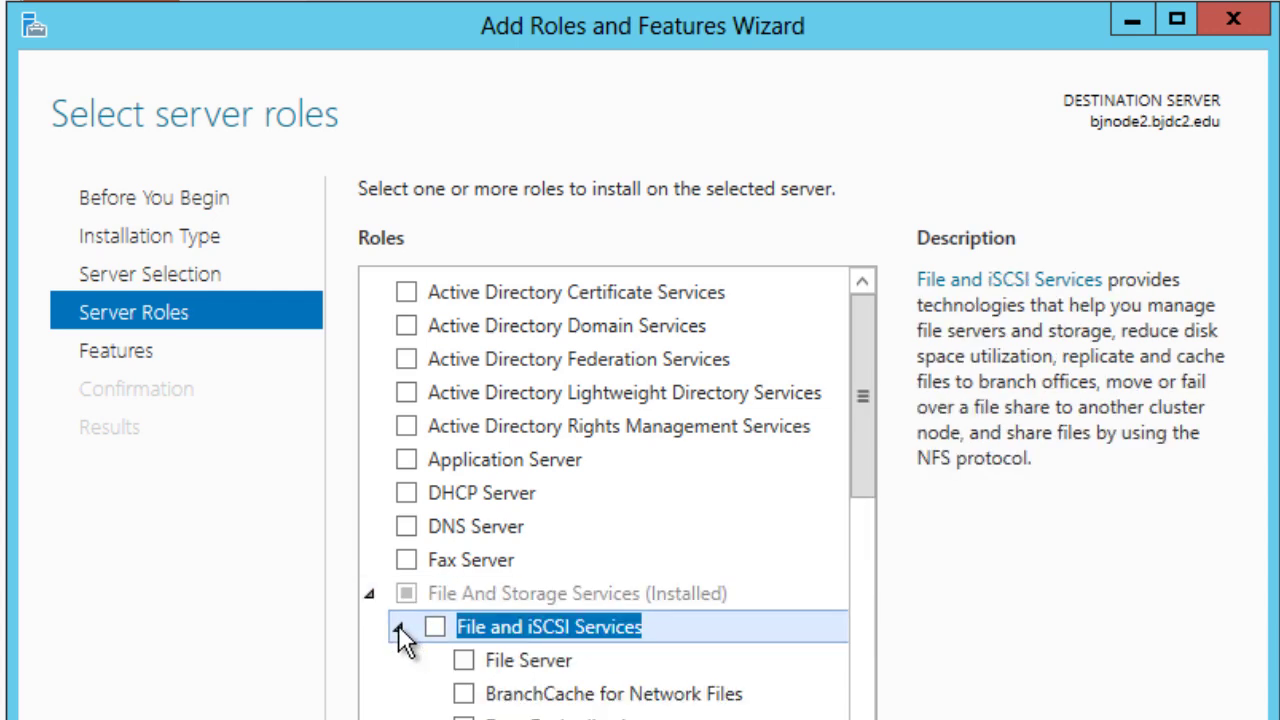
pyautogui.click(466, 664)
pyautogui.hotkey('alt', 'n')
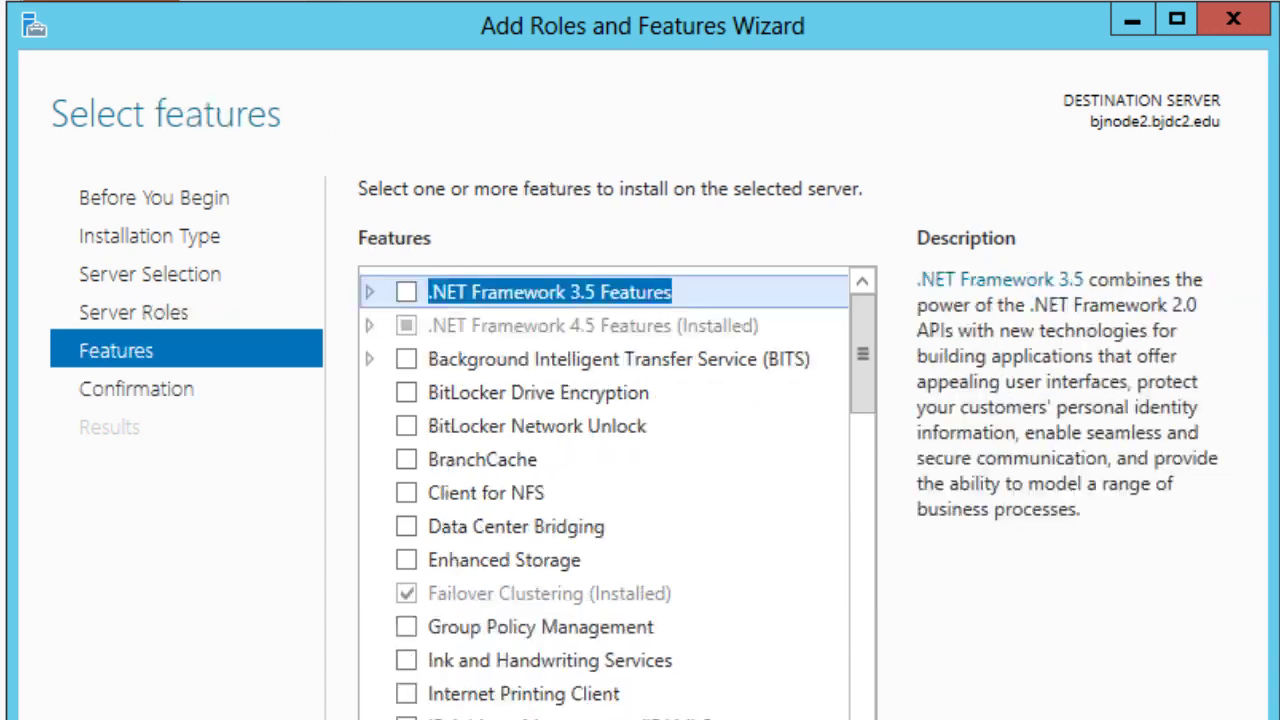
pyautogui.hotkey('alt', 'n')
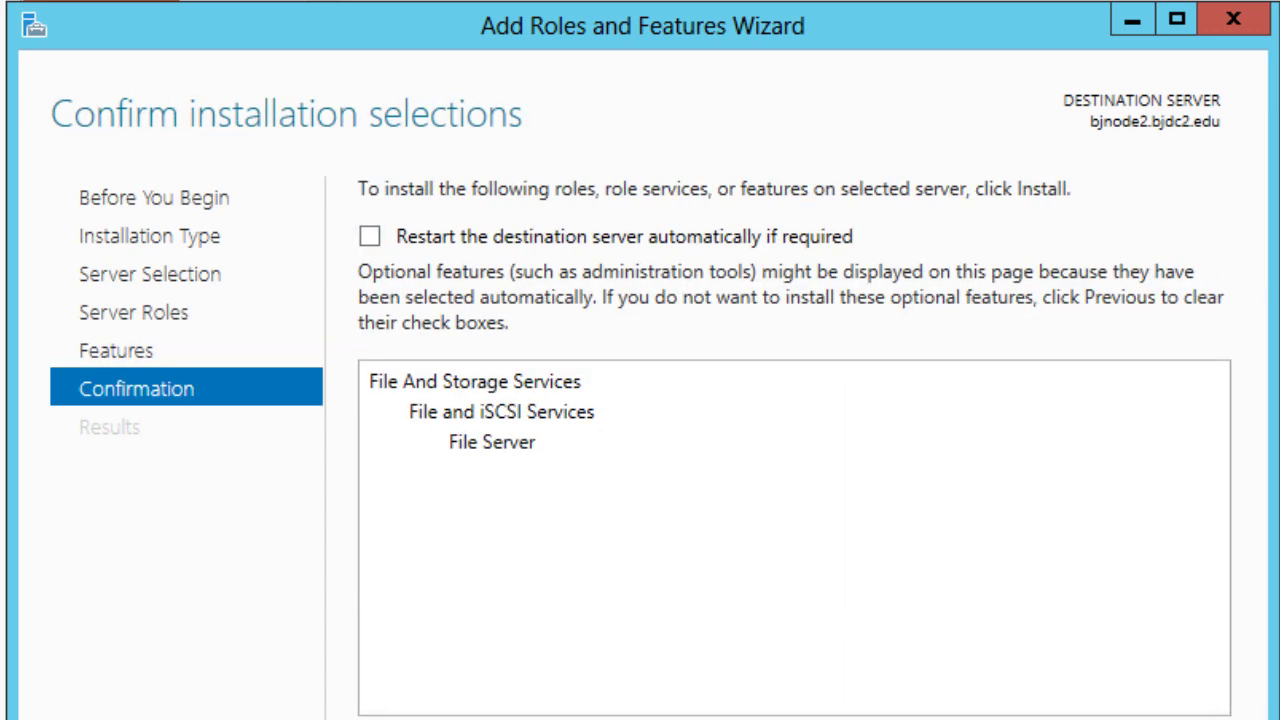
pyautogui.hotkey('alt', 'i')
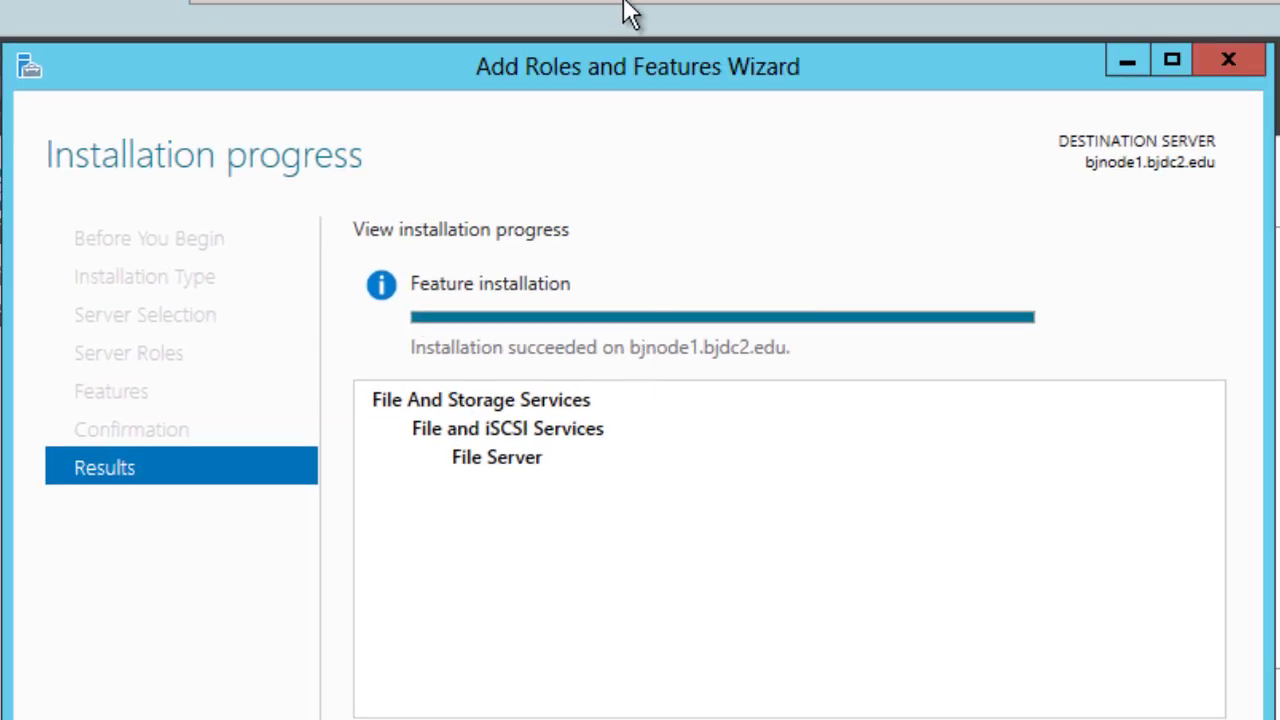
# - Switch to the bj-node2 virtual machine and then back to bj-node1
pyautogui.moveTo(621, 14)
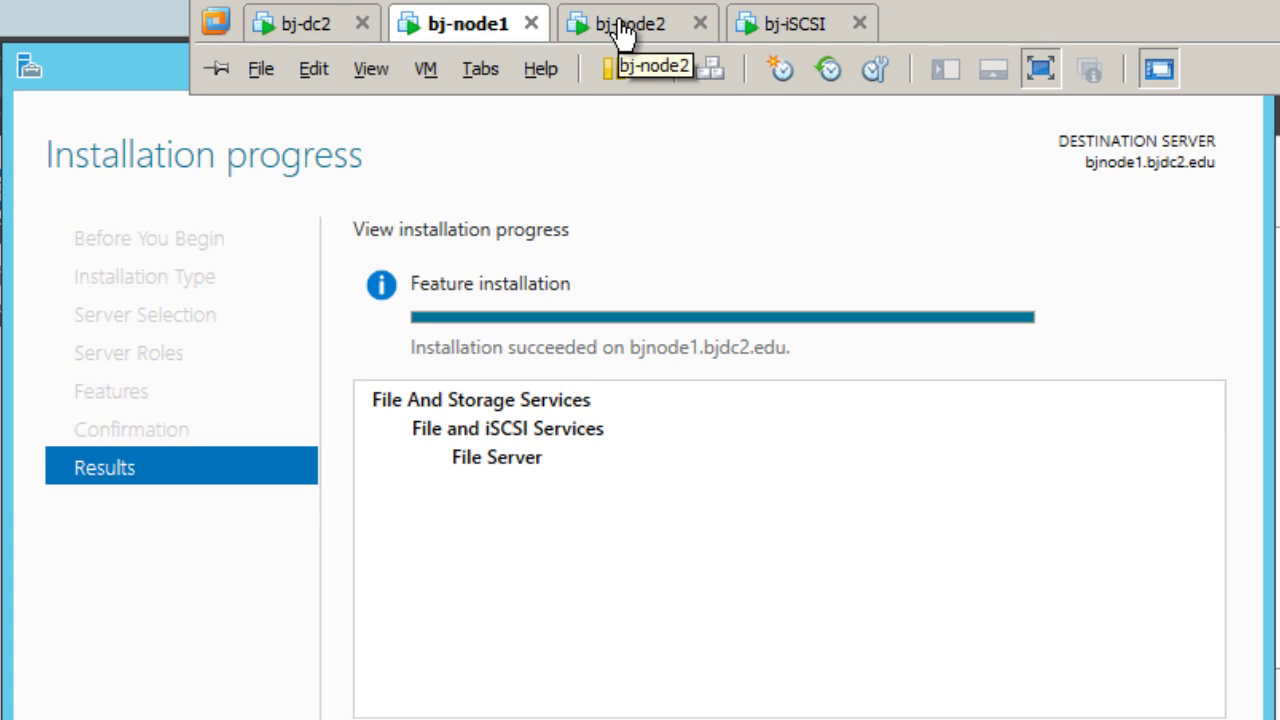
pyautogui.click(621, 25)
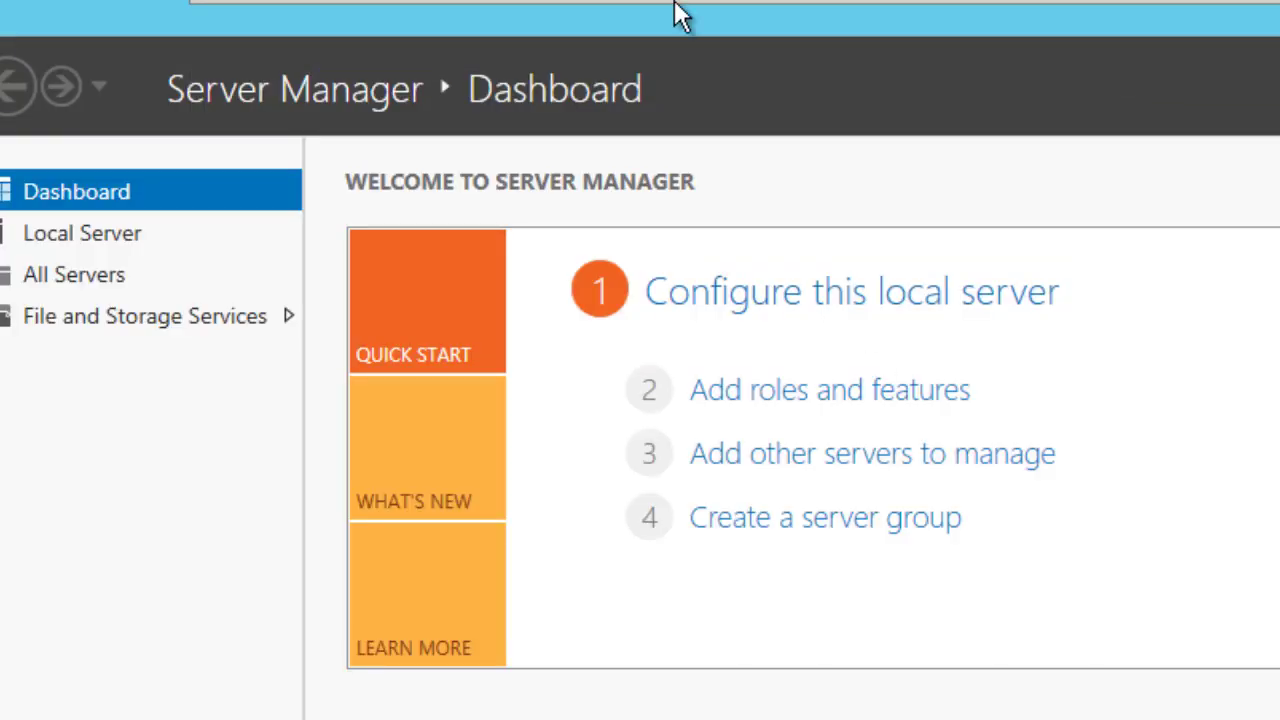
pyautogui.click(452, 25)
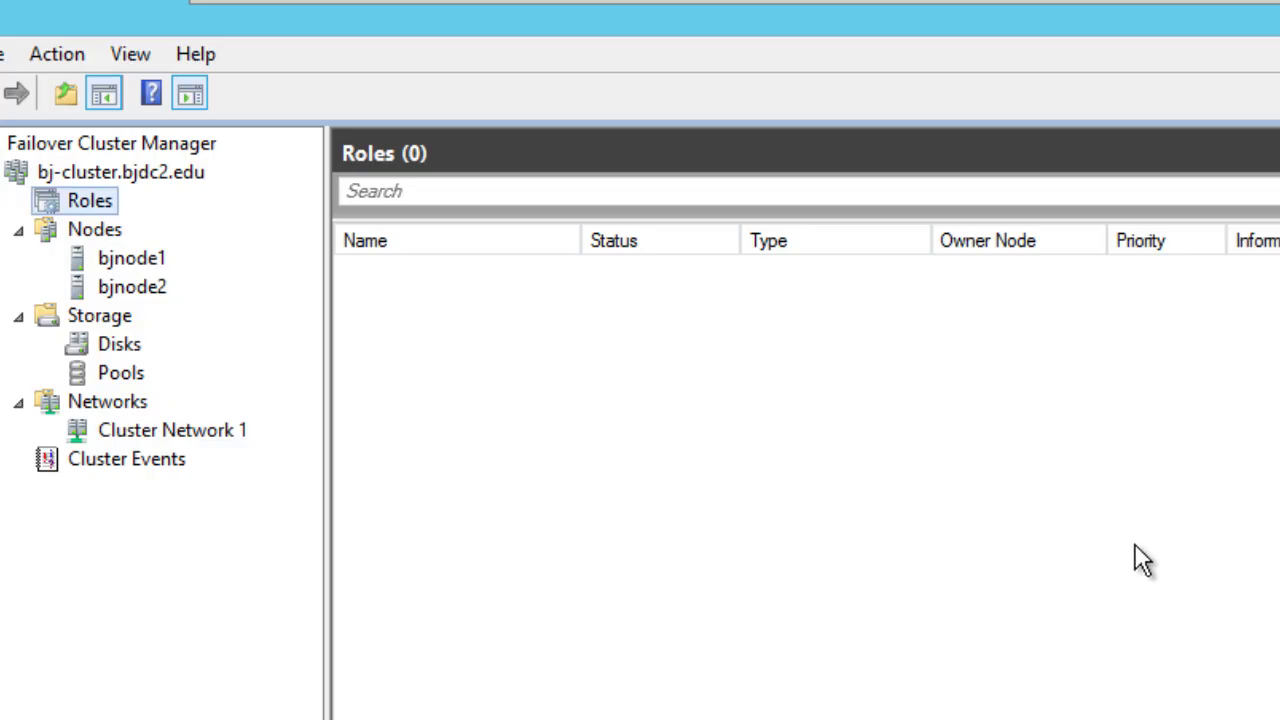
# - Configure a new cluster role from Roles, choosing File Server in the High Availability Wizard
pyautogui.rightClick(100, 210)
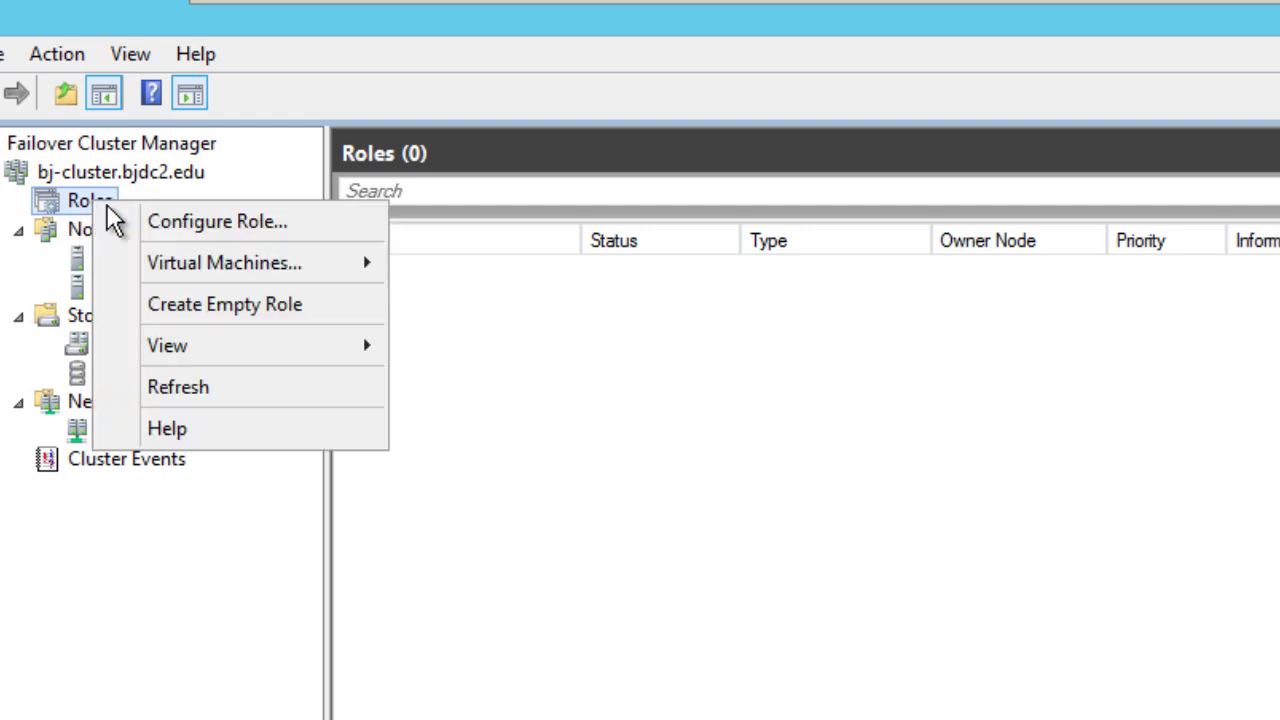
pyautogui.click(192, 222)
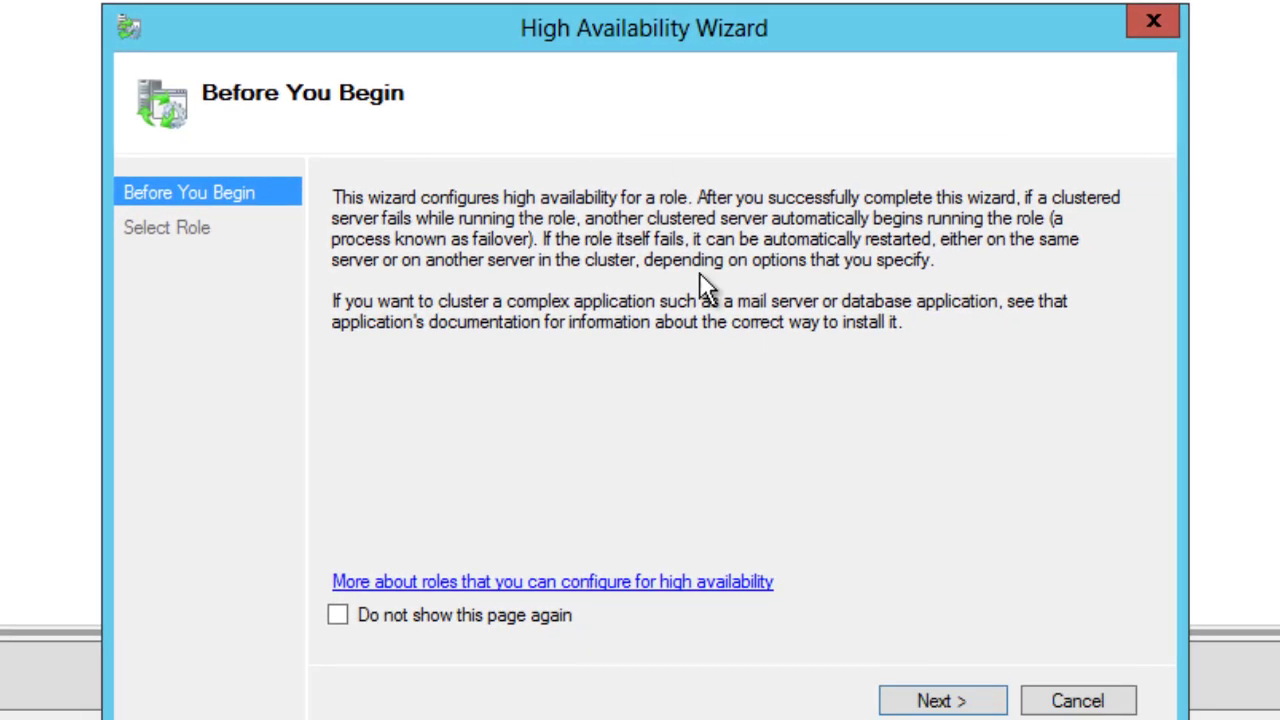
pyautogui.click(925, 701)
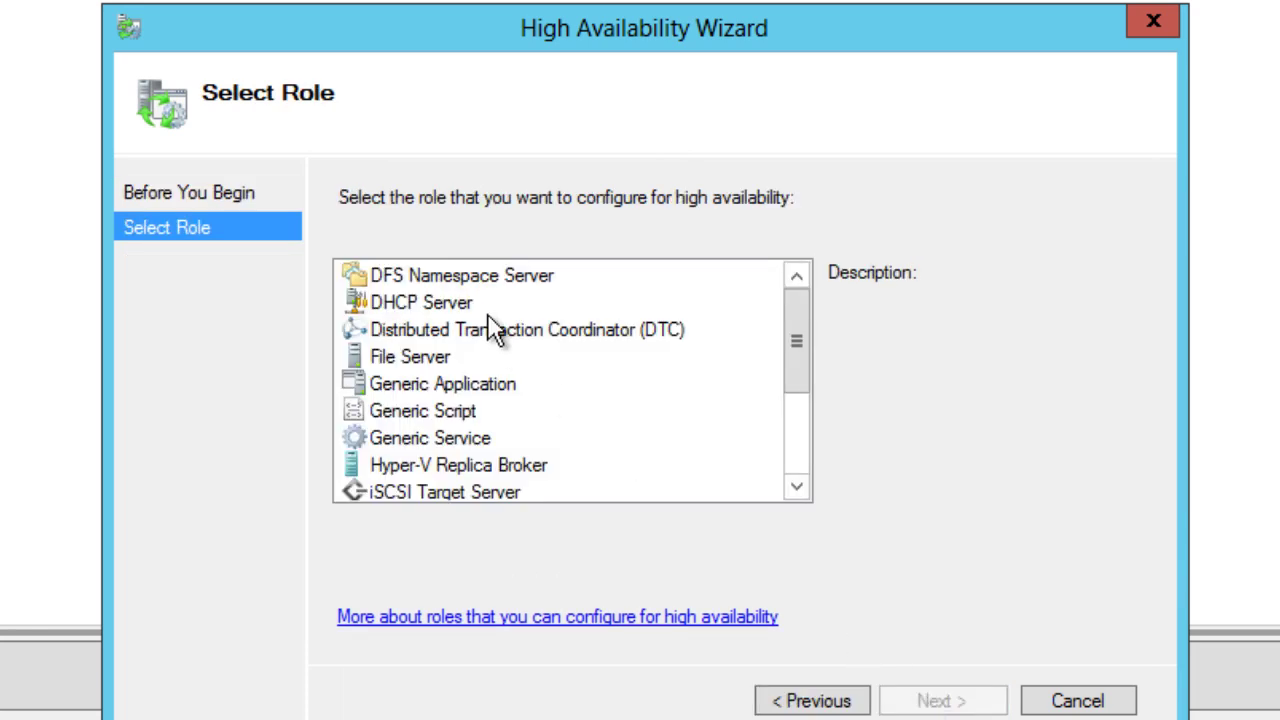
pyautogui.click(427, 358)
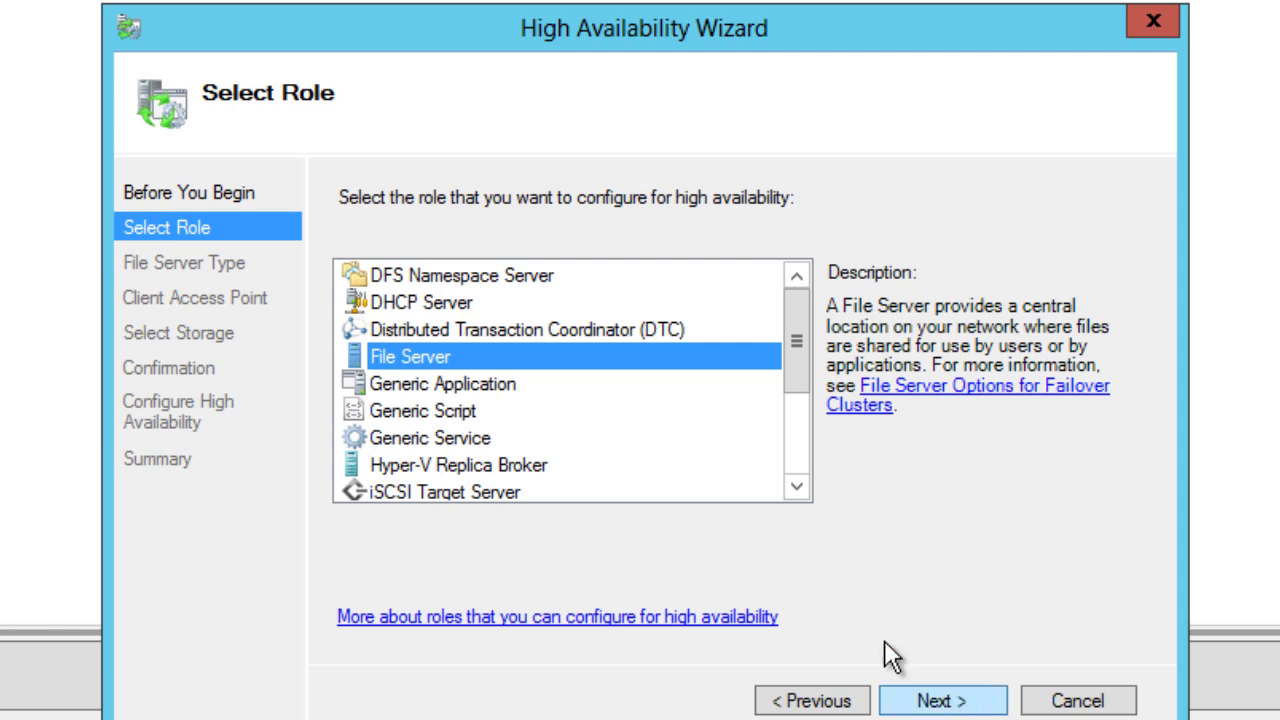
pyautogui.click(940, 701)
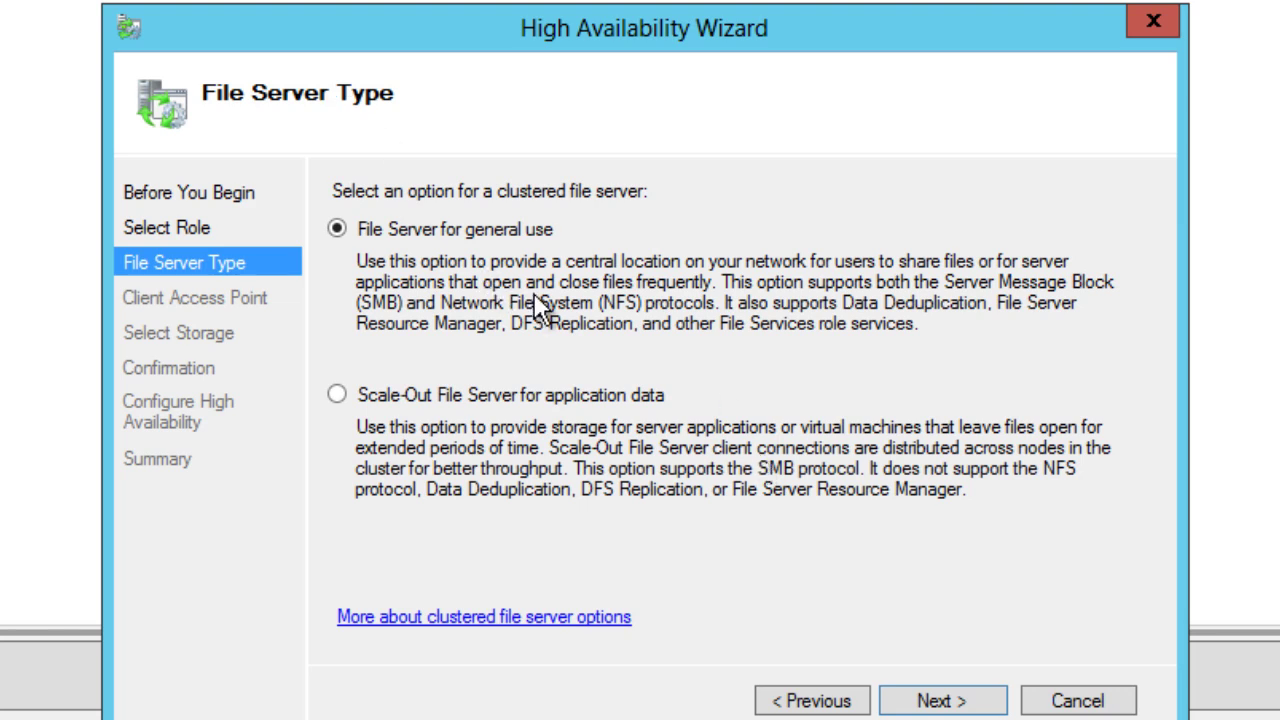
# - Keep File Server for general use and enter BTNFSServer as the client access name
pyautogui.click(938, 700)
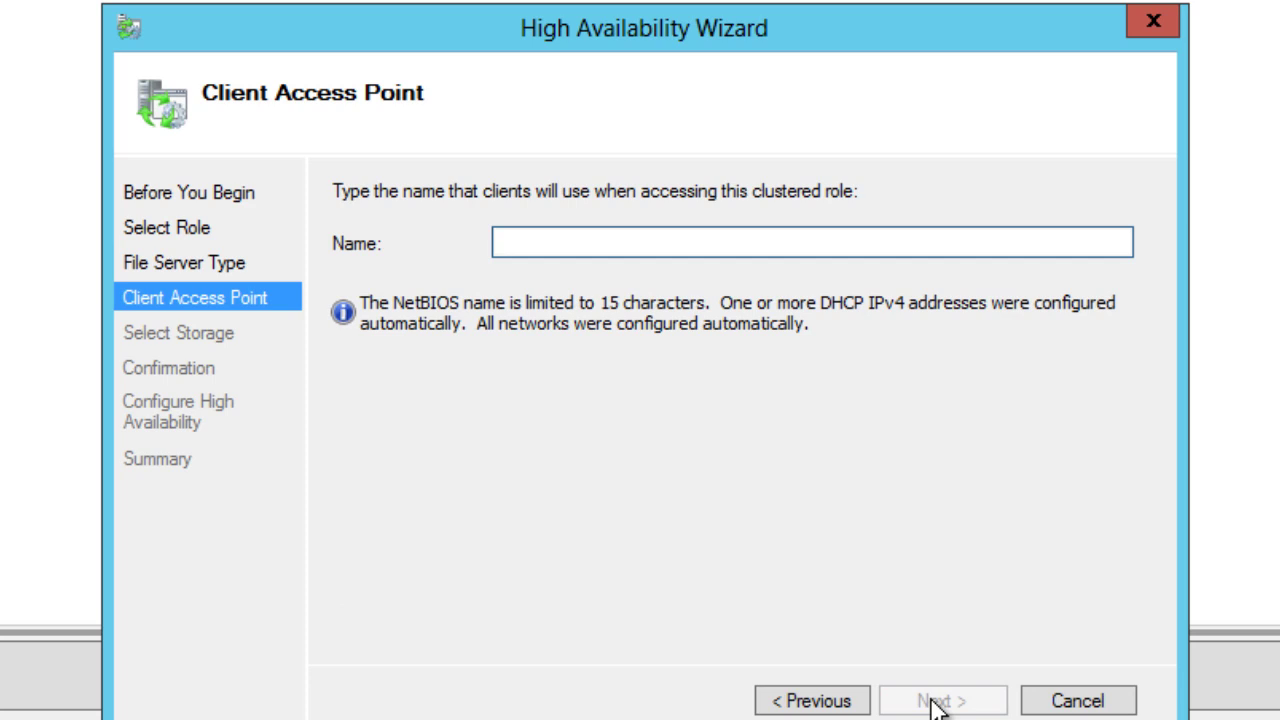
pyautogui.write('BTNF')
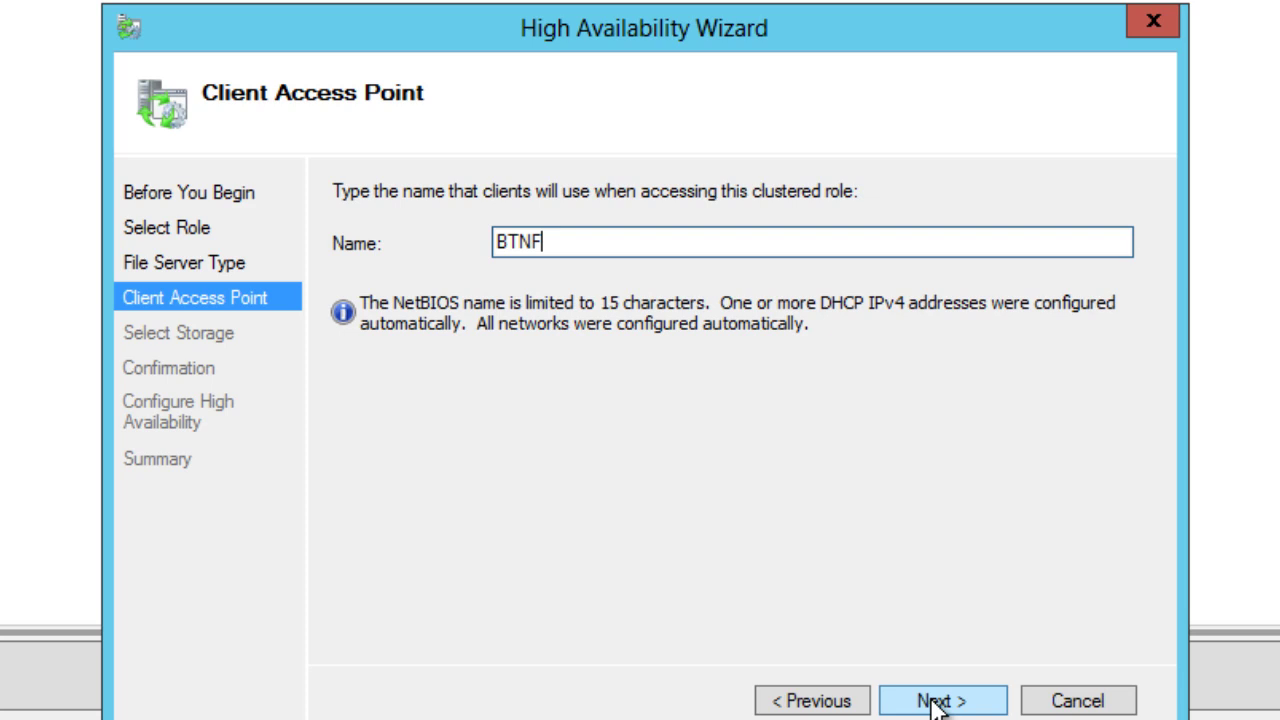
pyautogui.write('SServer')
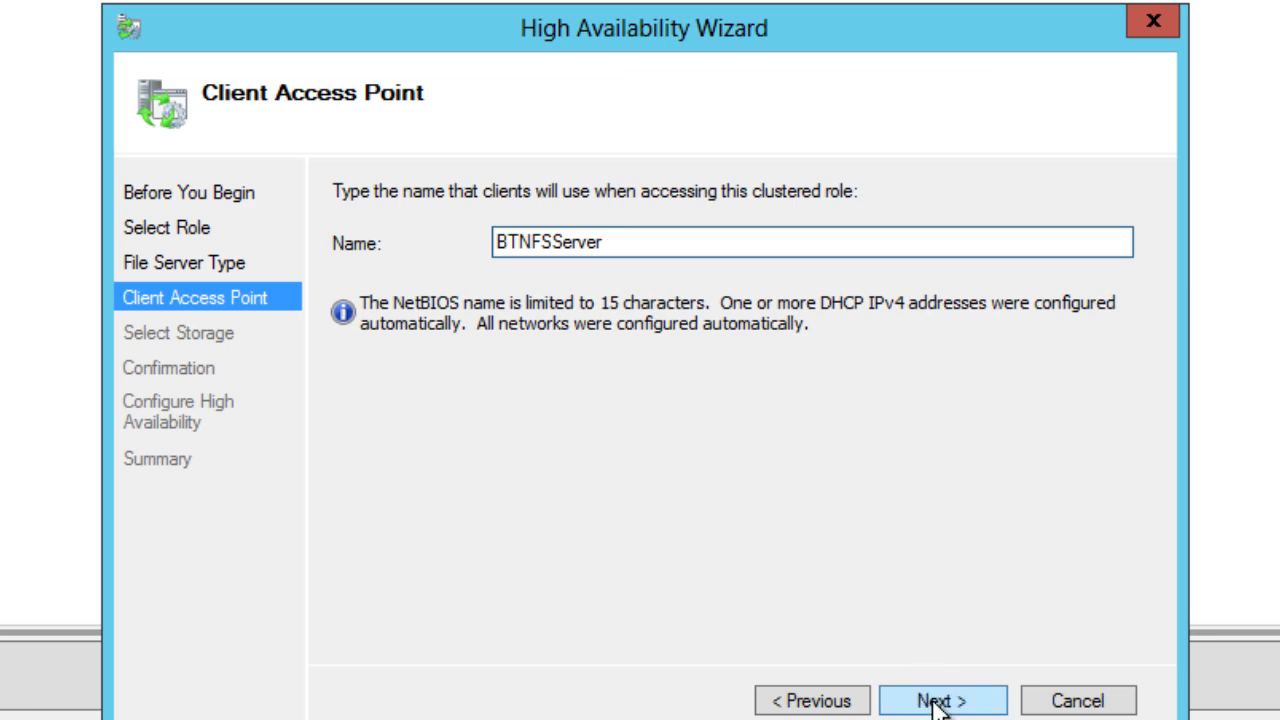
pyautogui.click(930, 690)
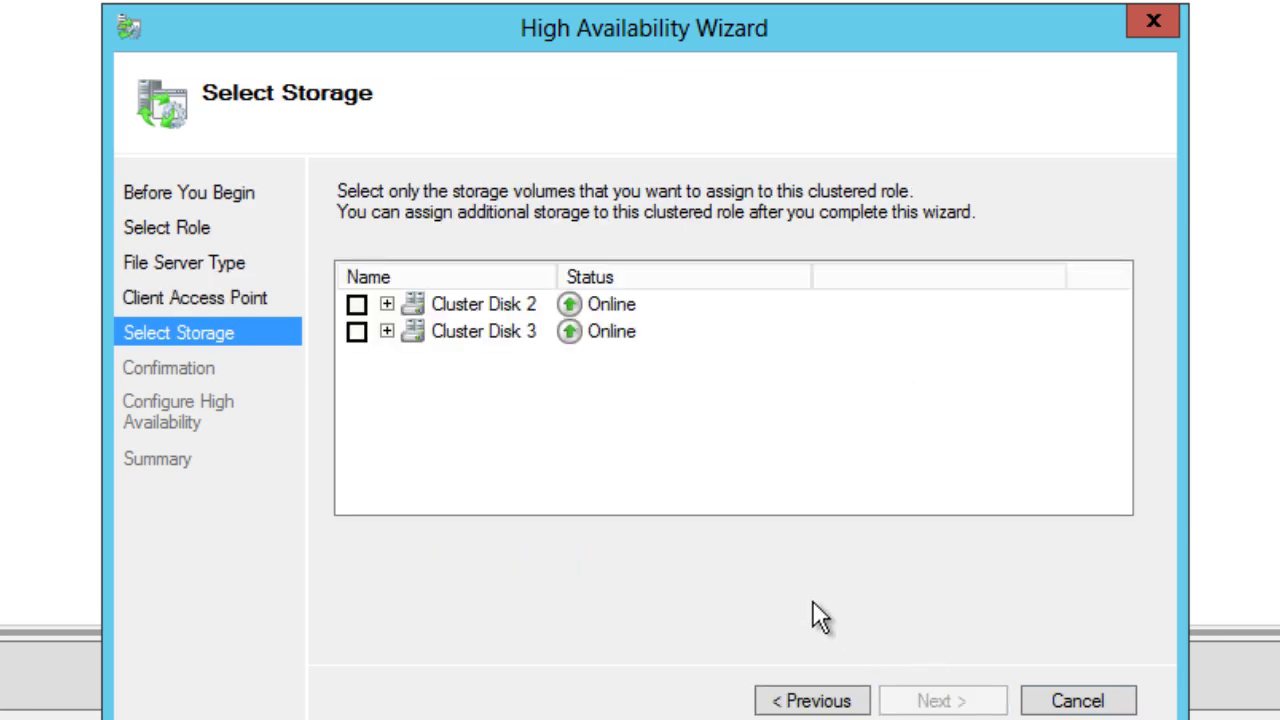
# - Tick Cluster Disk 2 and Cluster Disk 3, confirm, and finish creating the BTNFSServer role
pyautogui.moveTo(558, 277); pyautogui.dragTo(634, 272)
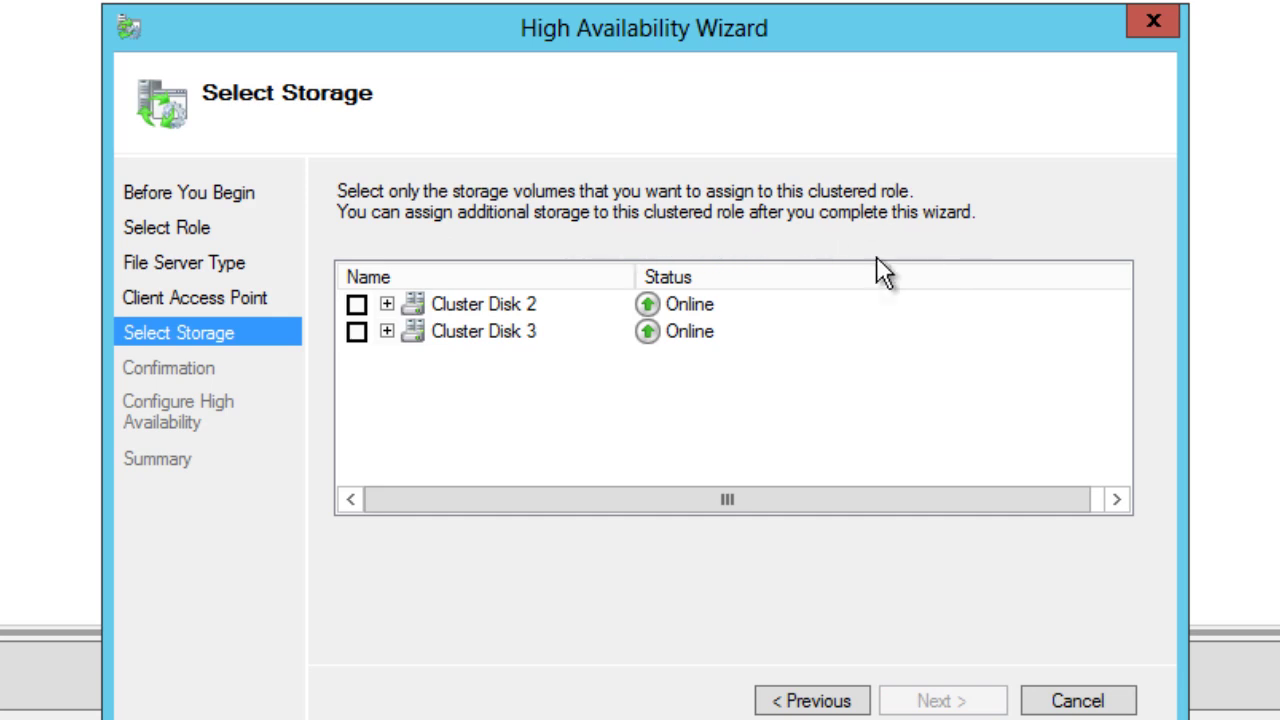
pyautogui.click(357, 304)
pyautogui.click(357, 331)
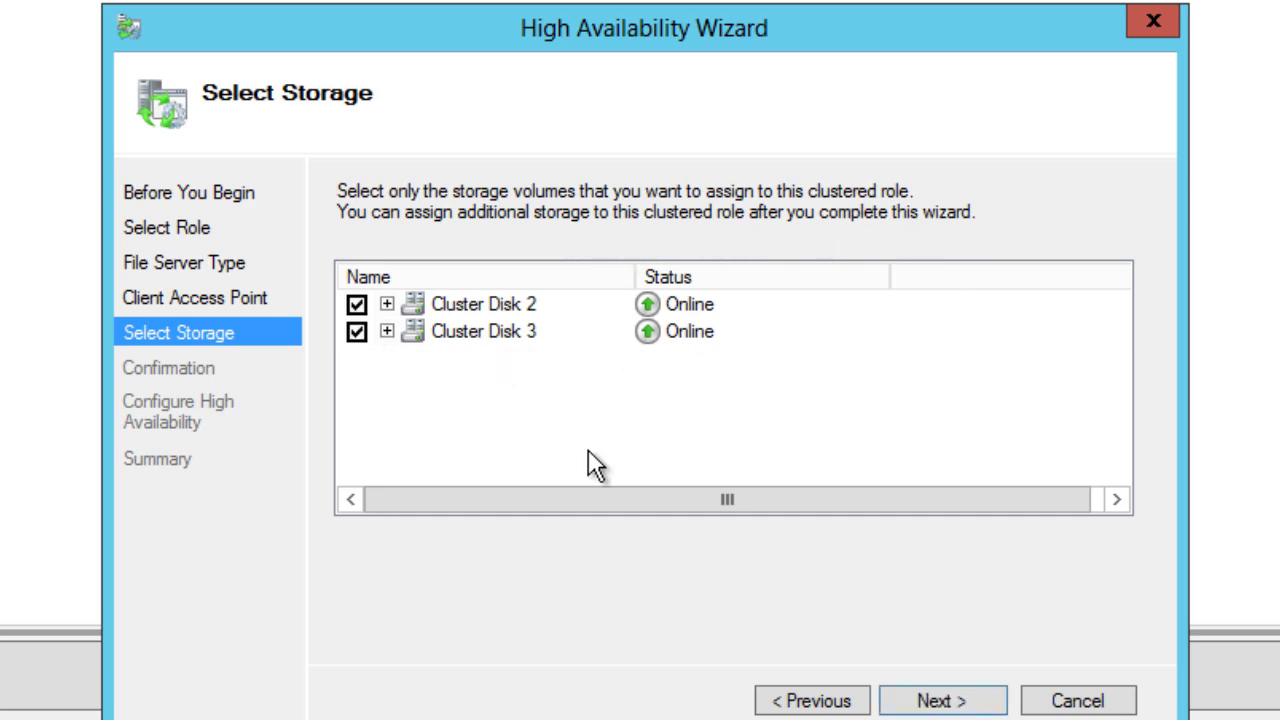
pyautogui.click(934, 703)
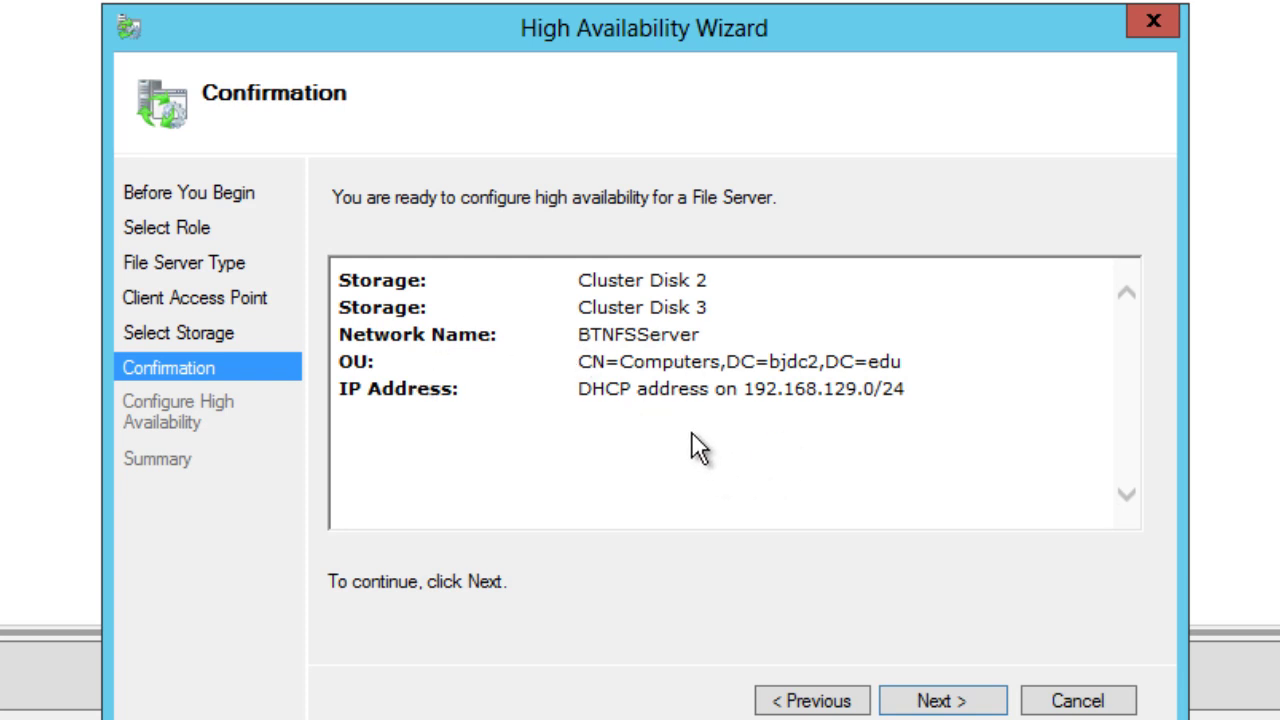
pyautogui.click(940, 703)
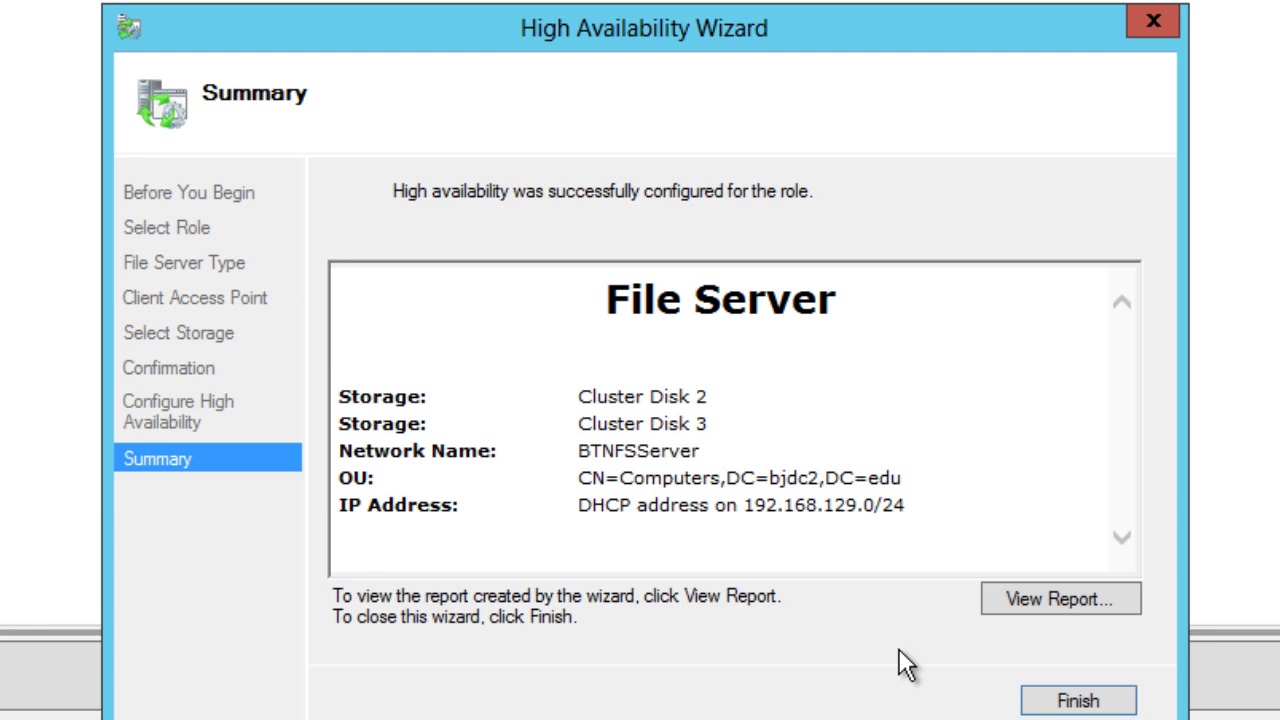
pyautogui.click(1075, 704)
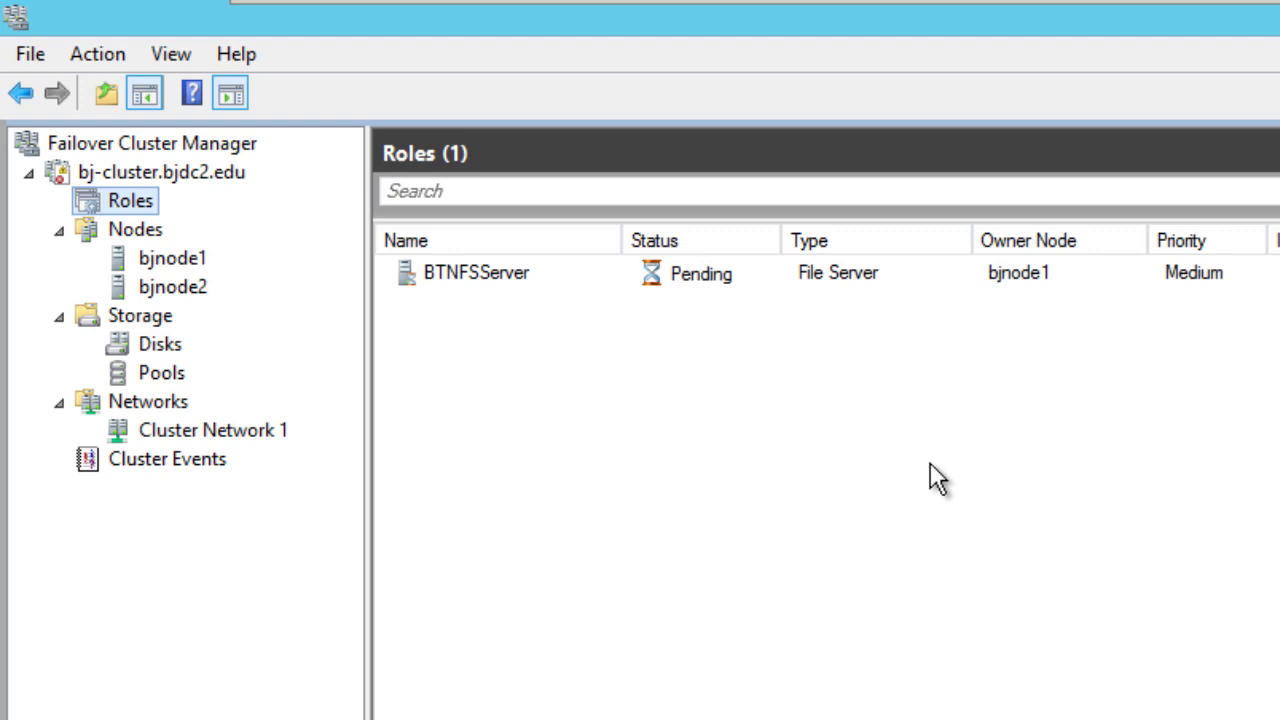
# - Select BTNFSServer, widen the Status and Name columns, and choose Add File Share
pyautogui.click(485, 272)
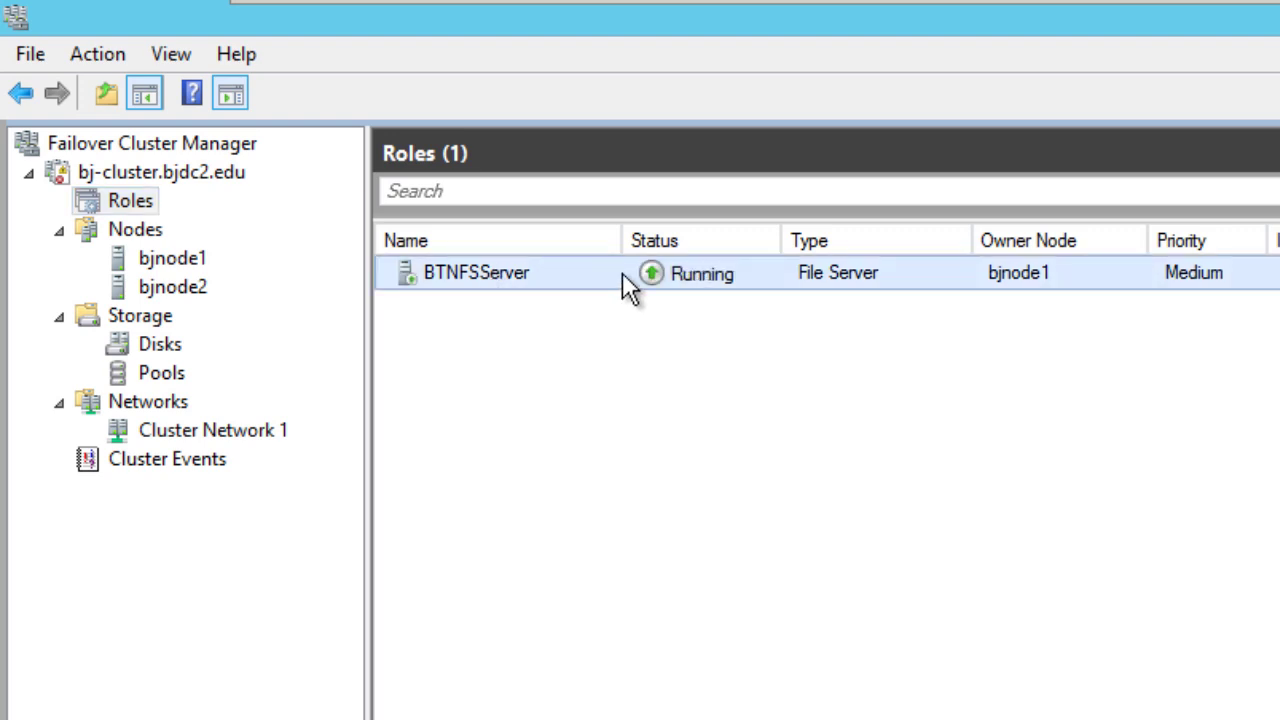
pyautogui.moveTo(781, 242); pyautogui.dragTo(830, 242)
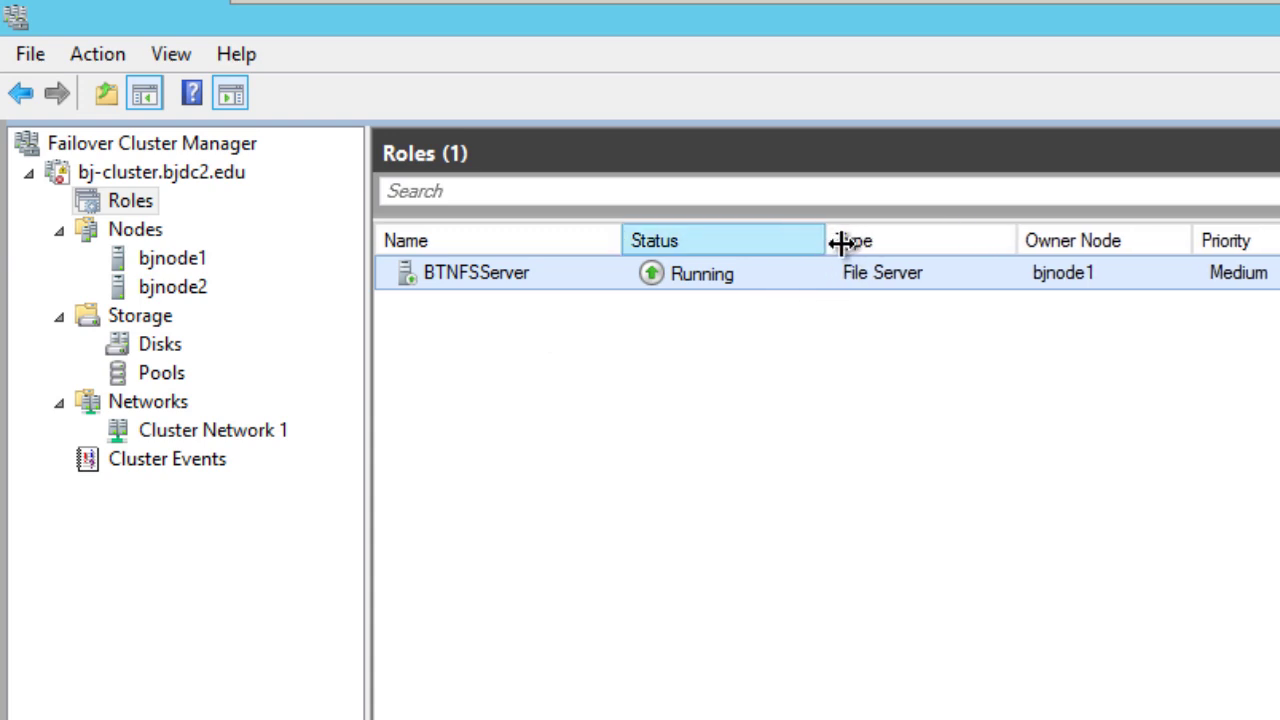
pyautogui.moveTo(620, 242); pyautogui.dragTo(660, 242)
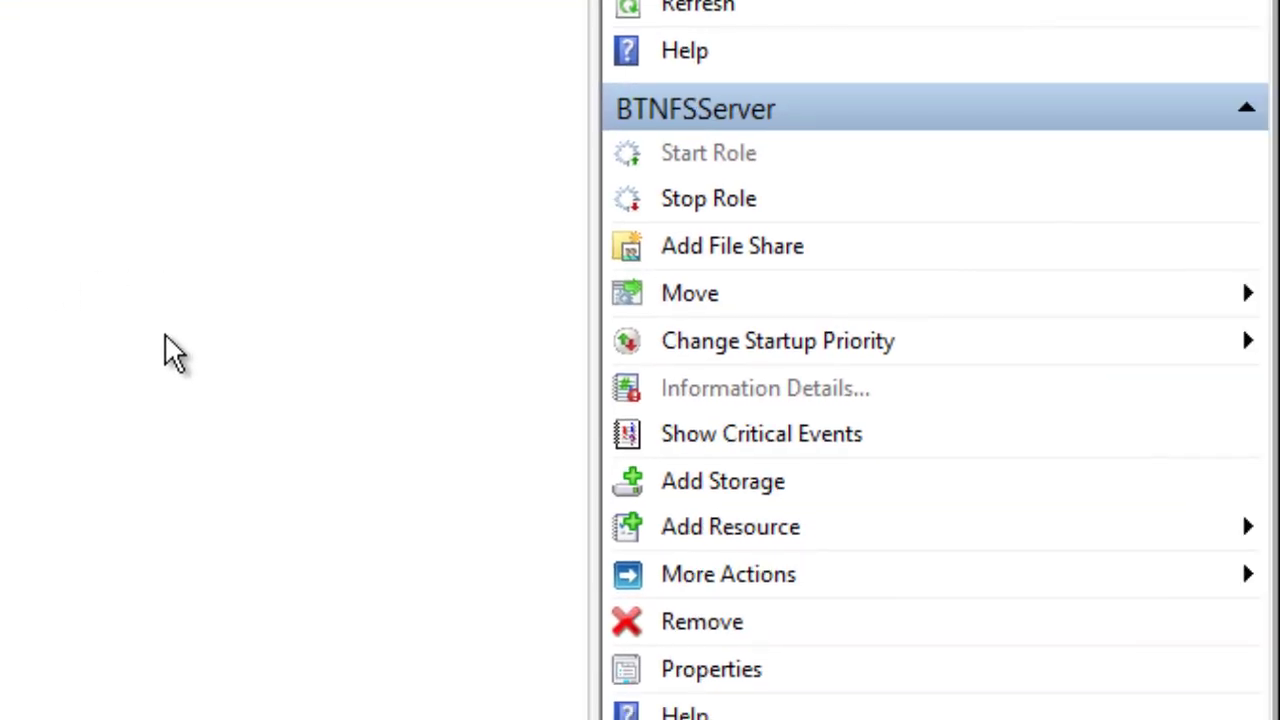
pyautogui.click(760, 252)
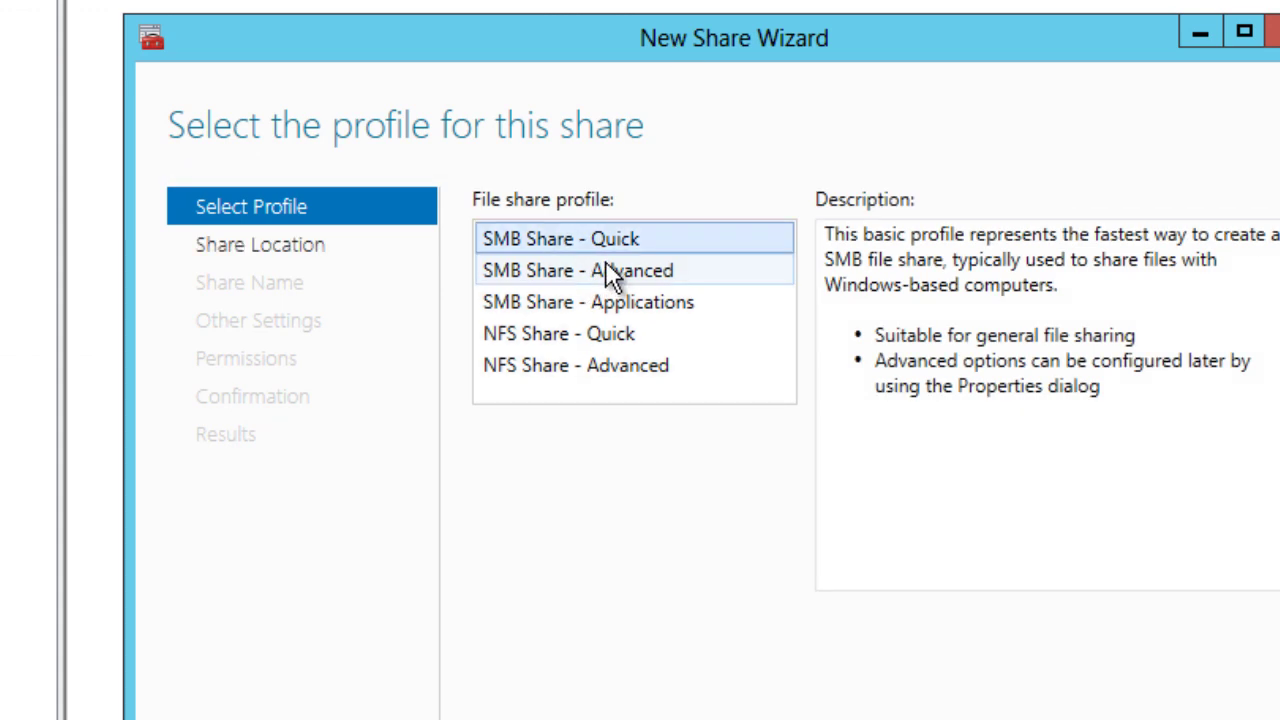
# - Use the SMB Share - Quick profile and place the share on volume E:
pyautogui.click(670, 272)
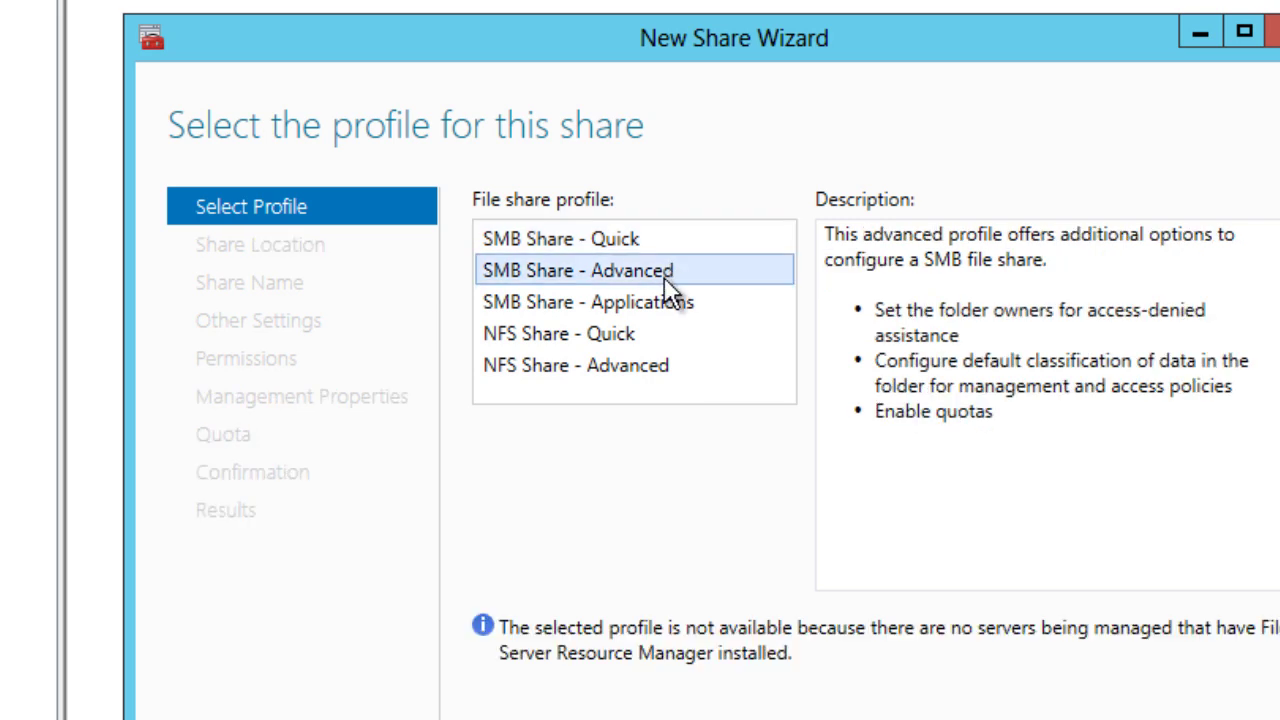
pyautogui.click(661, 302)
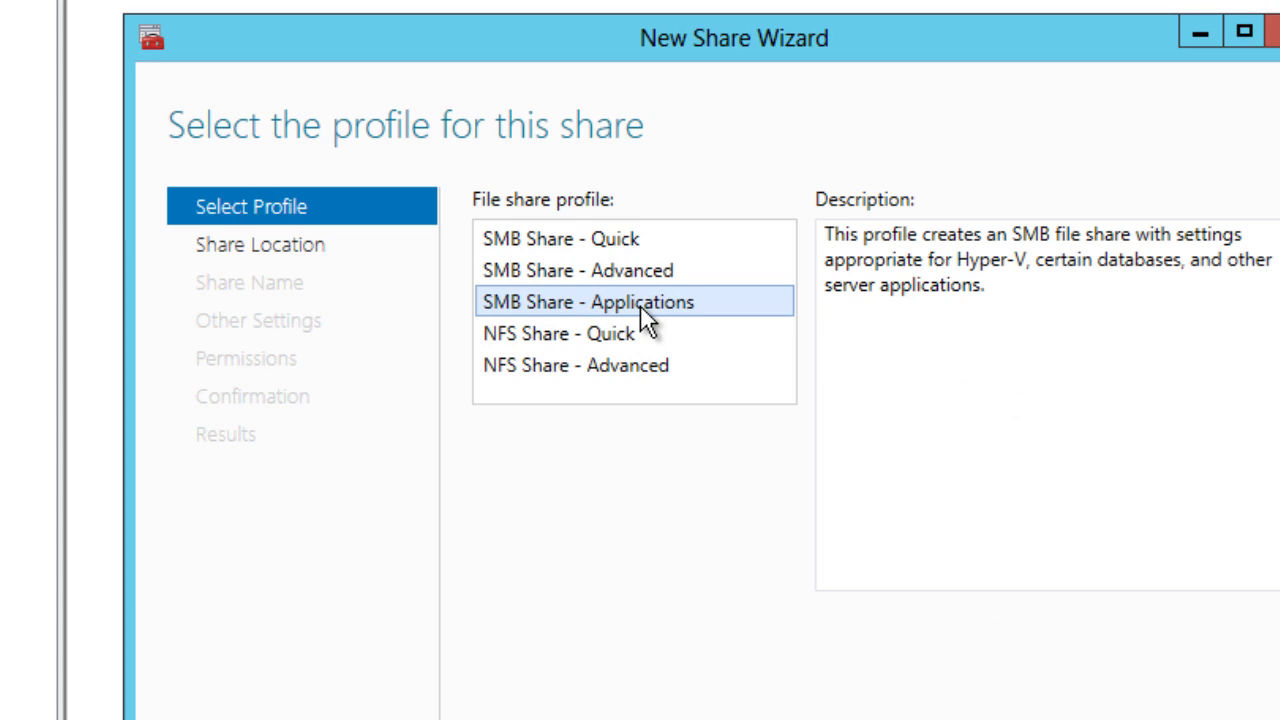
pyautogui.click(627, 242)
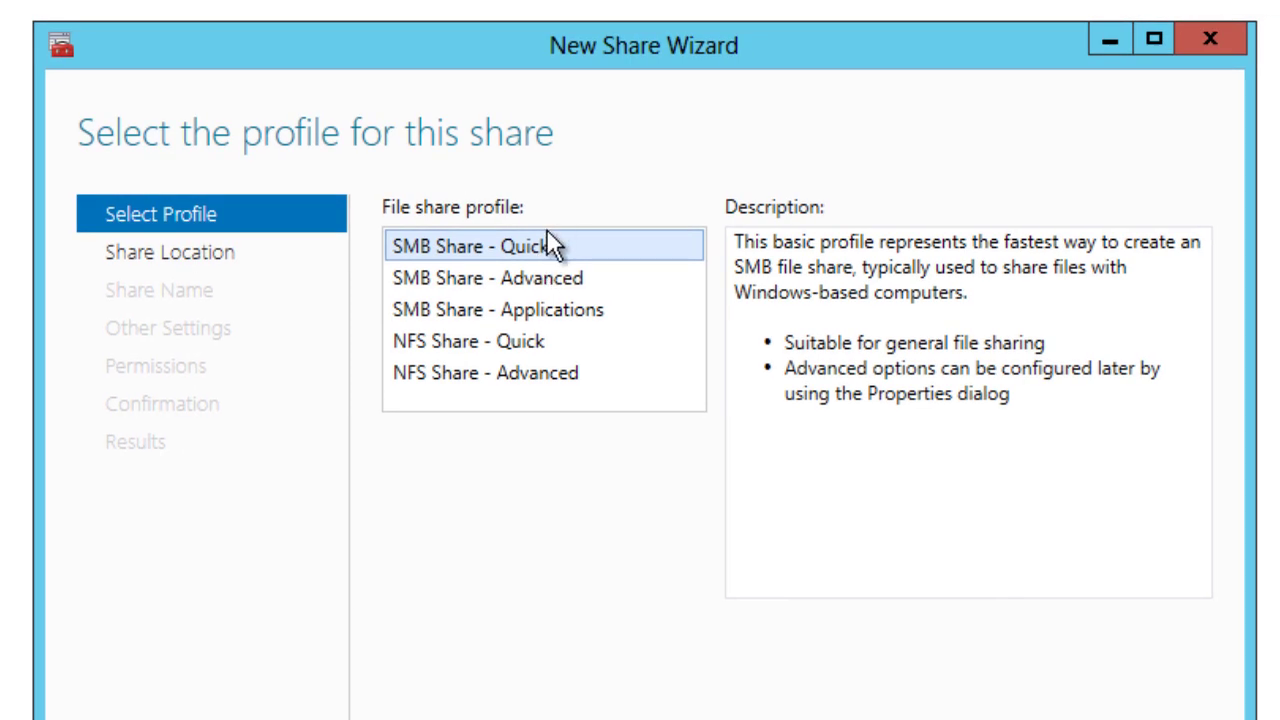
pyautogui.press('Return')
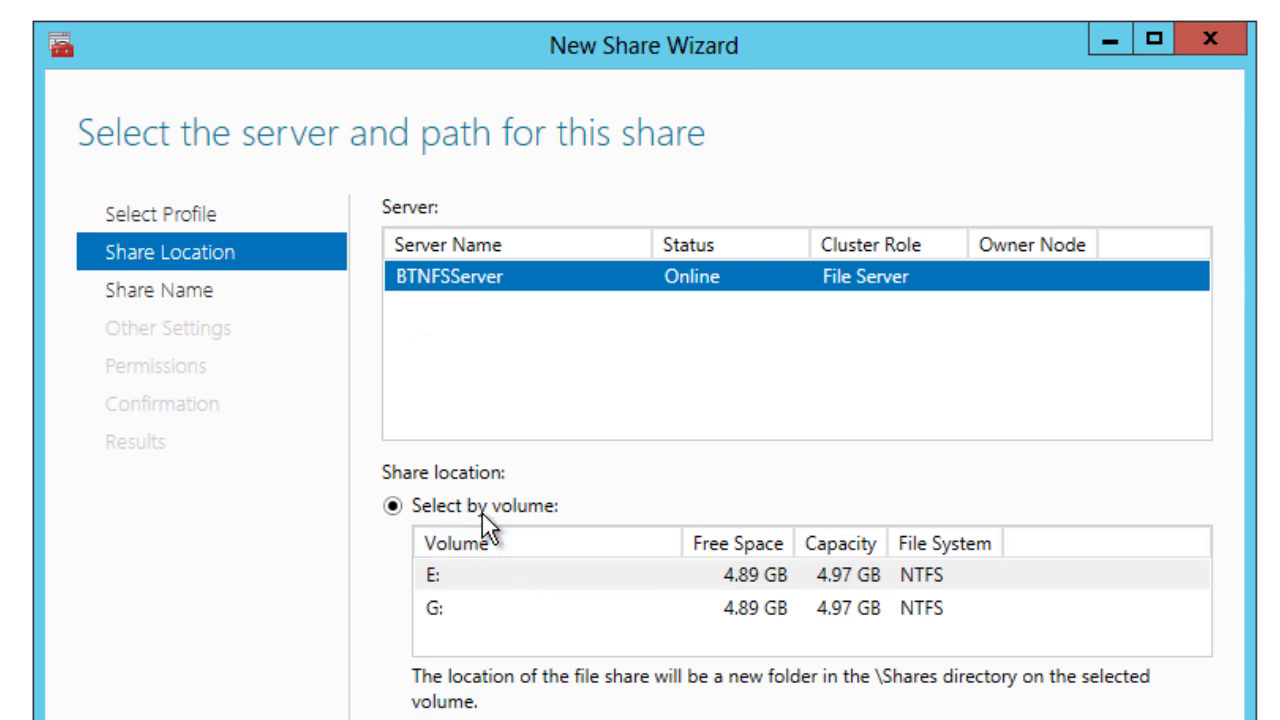
pyautogui.click(538, 572)
pyautogui.click(531, 602)
pyautogui.click(541, 577)
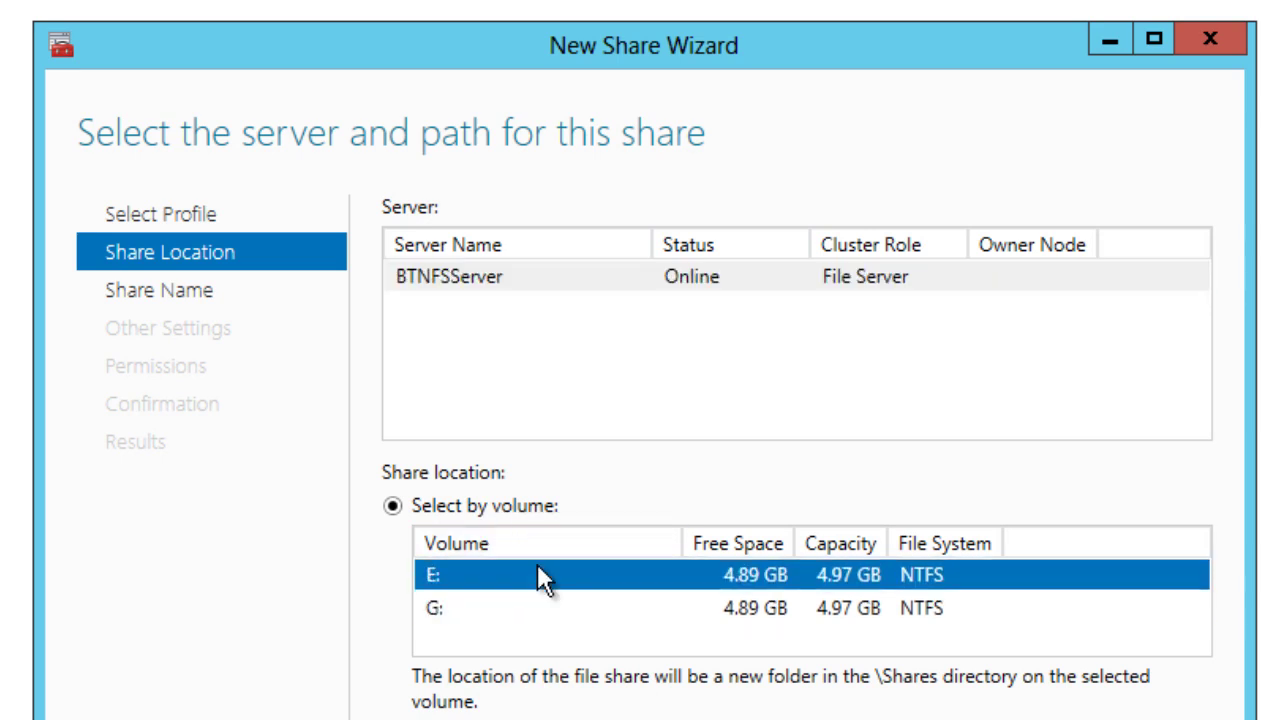
pyautogui.click(532, 606)
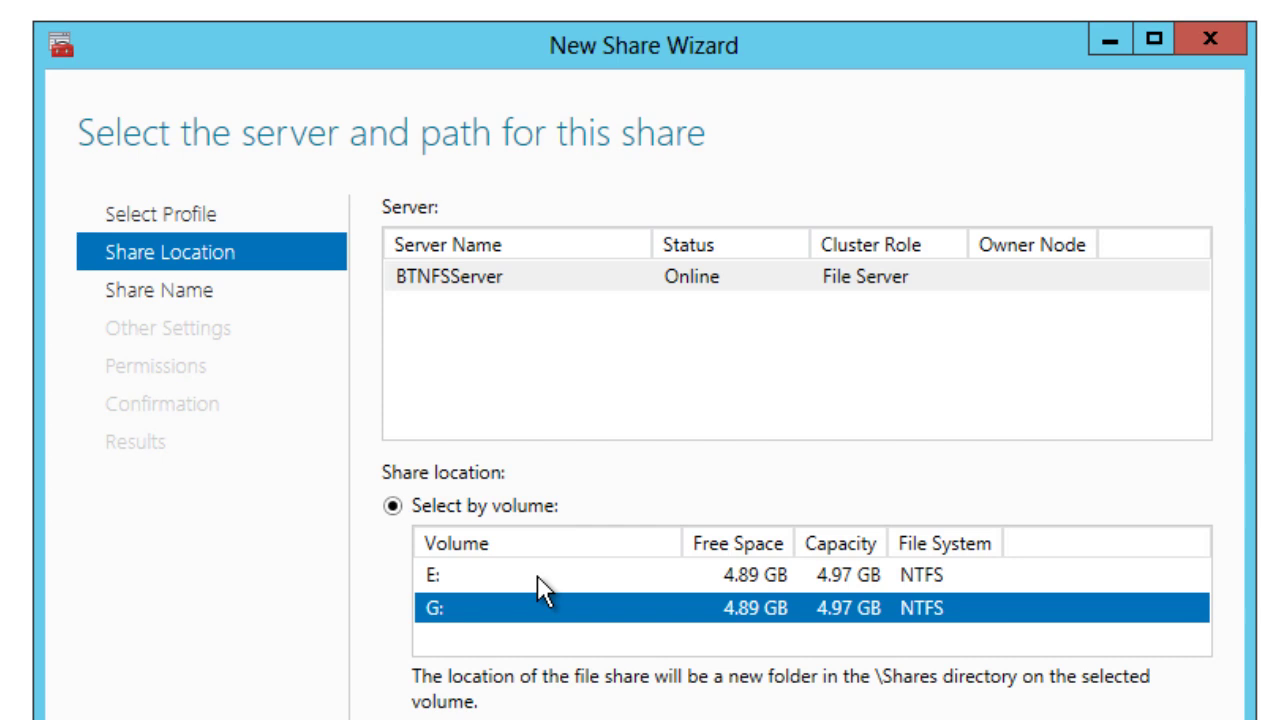
pyautogui.click(538, 578)
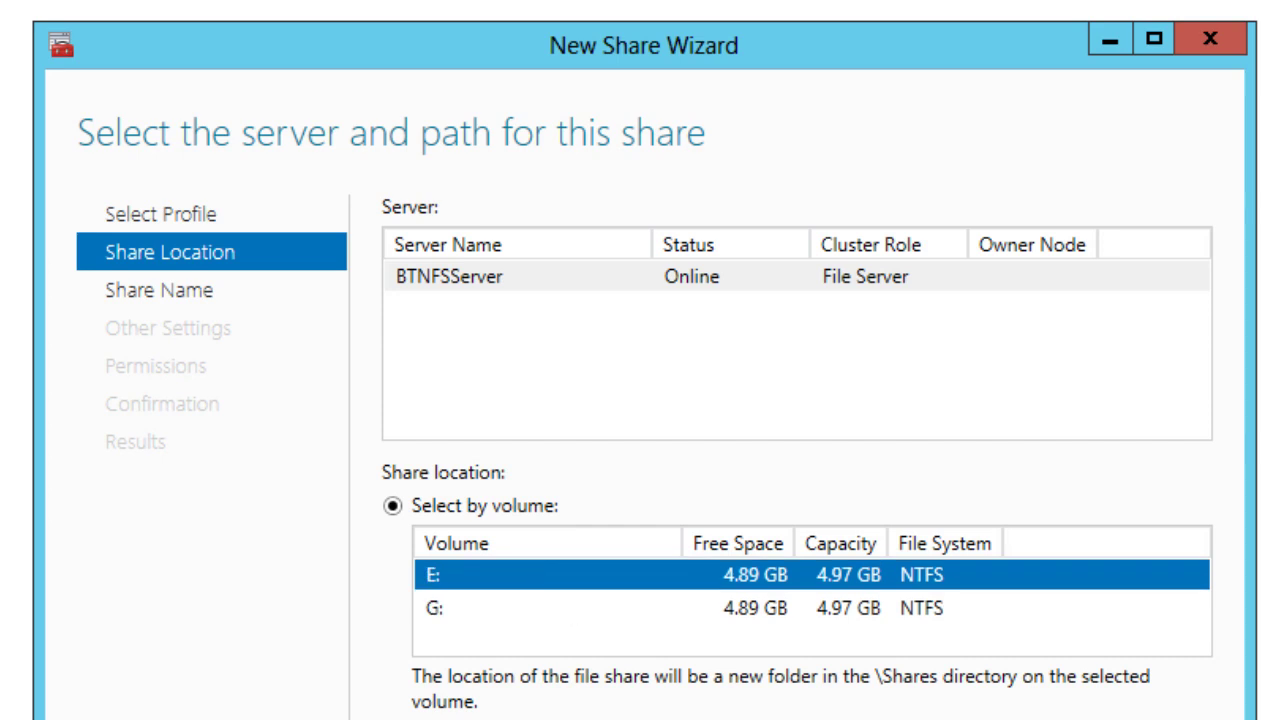
pyautogui.press('Return')
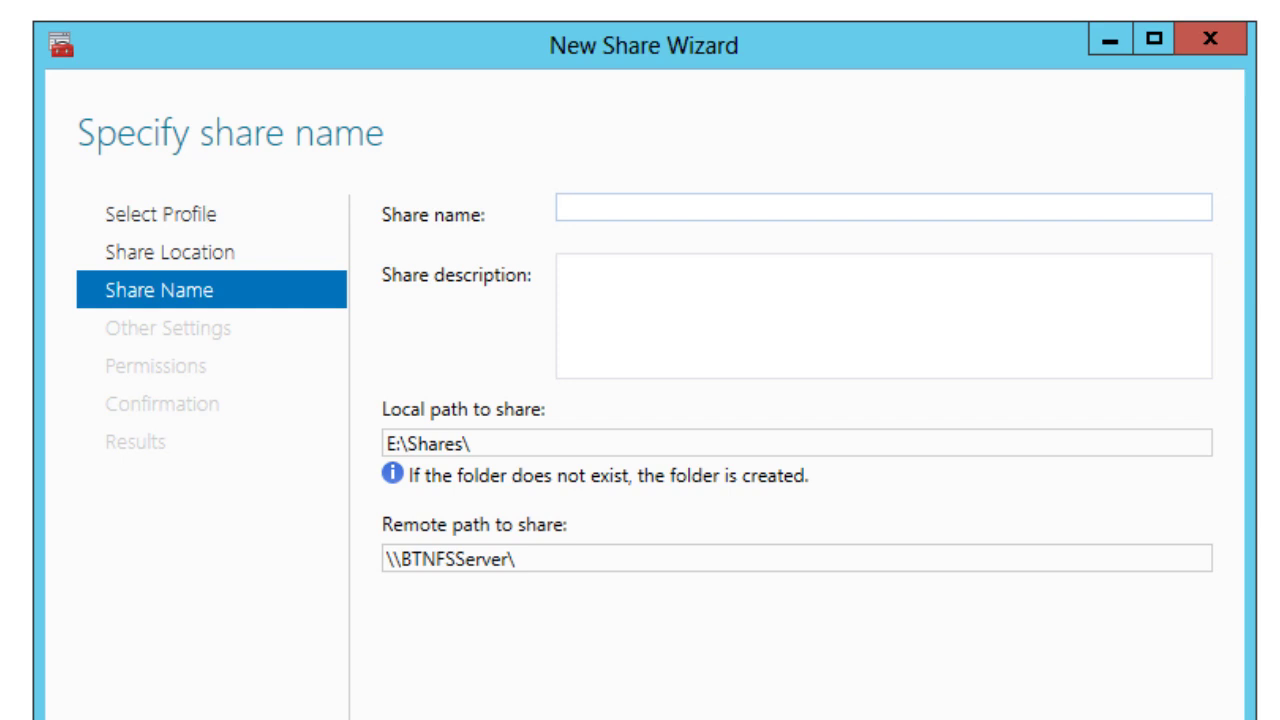
# - Name the share Public, select local path E:\Shares\Public, and open File Explorer
pyautogui.write('Public')
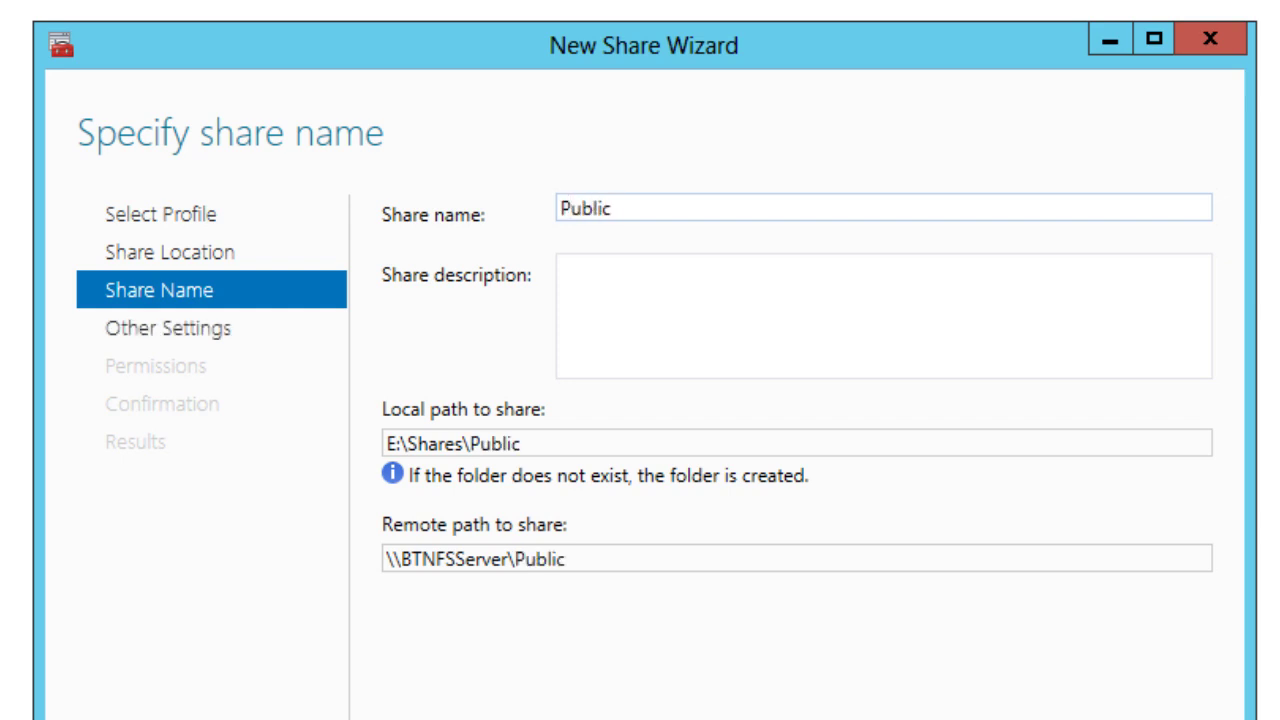
pyautogui.moveTo(557, 437); pyautogui.dragTo(173, 438)
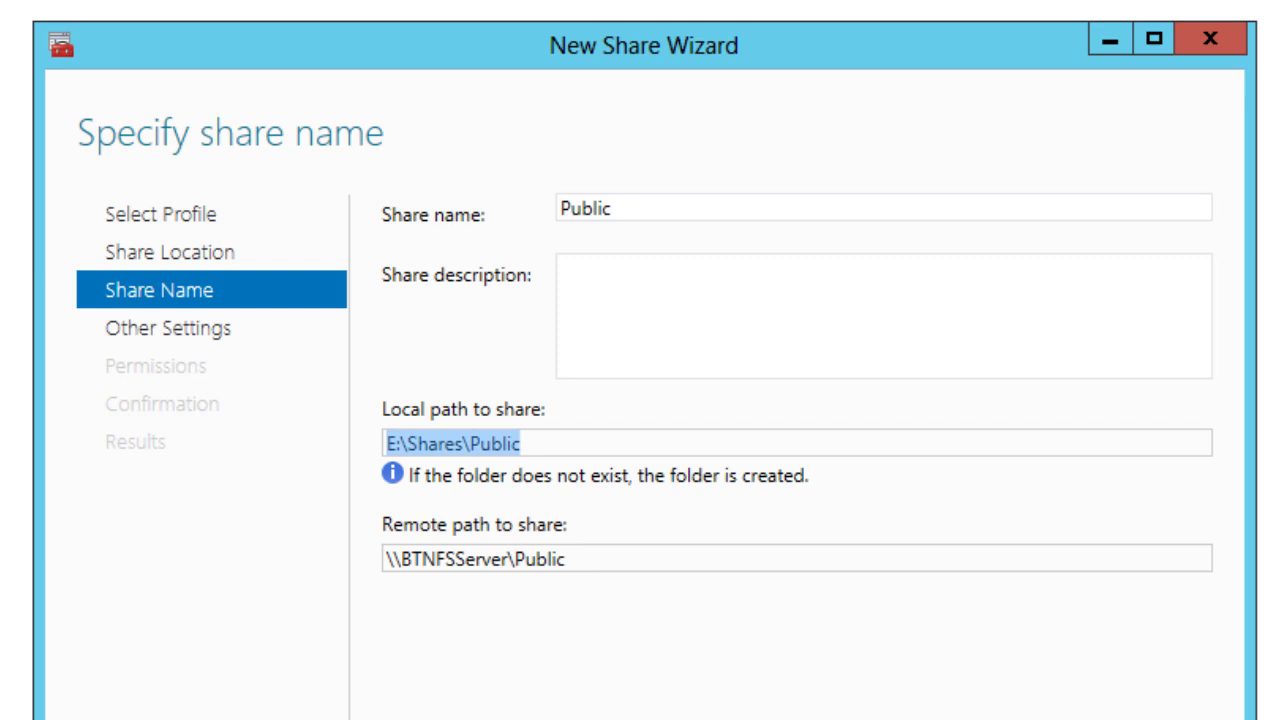
pyautogui.press('super+e')
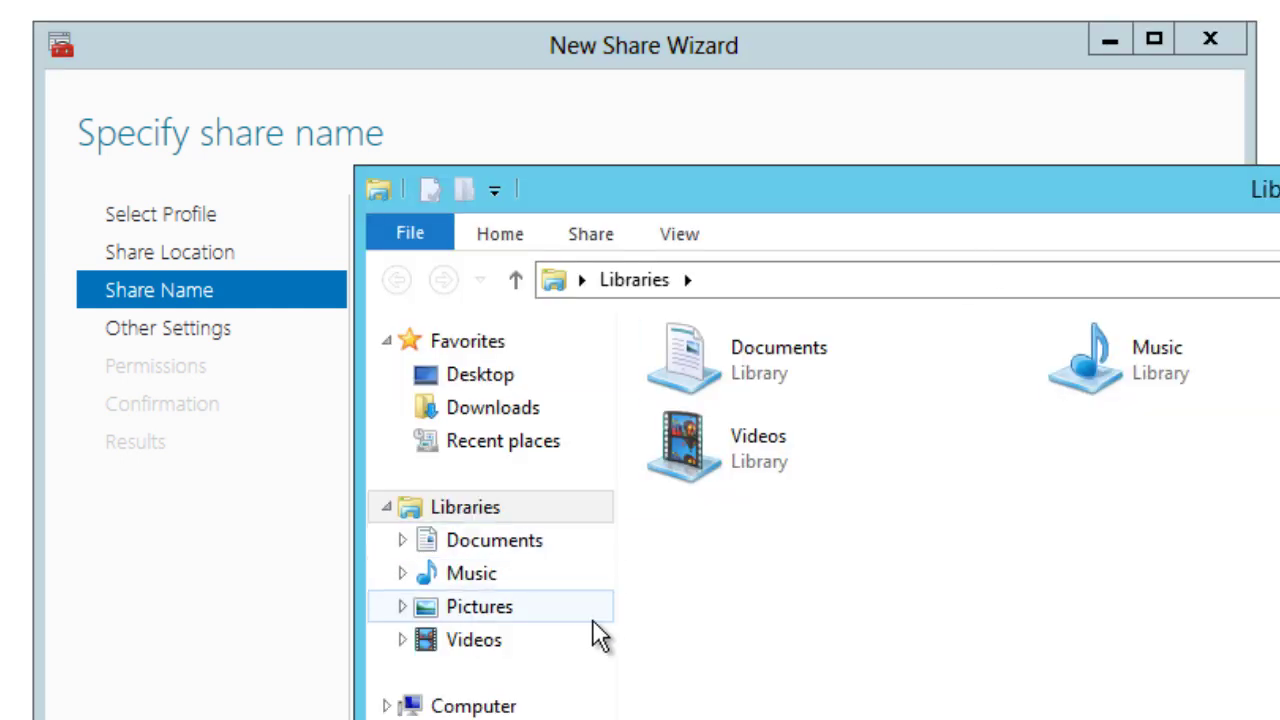
# - Open drive s1 (E:) in Explorer, move the window aside, and select path \\BTNFSServer\Public
pyautogui.click(500, 707)
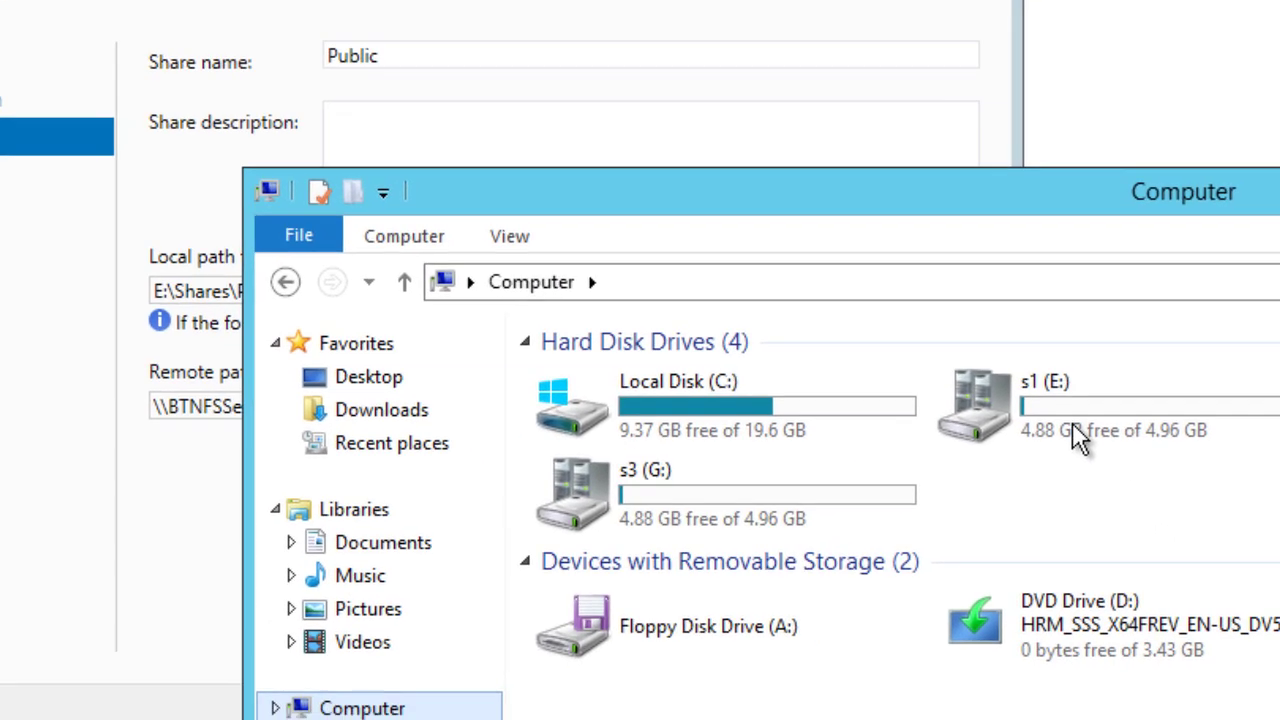
pyautogui.doubleClick(1145, 400)
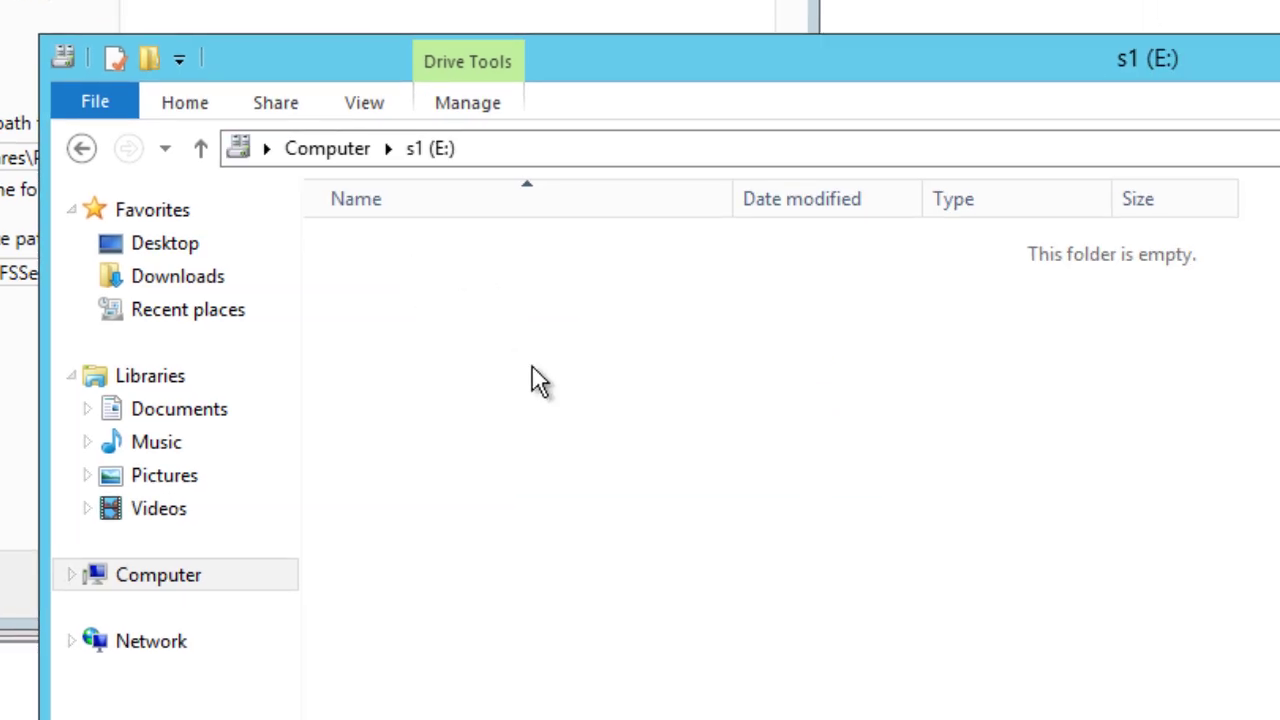
pyautogui.moveTo(603, 43); pyautogui.dragTo(934, 17)
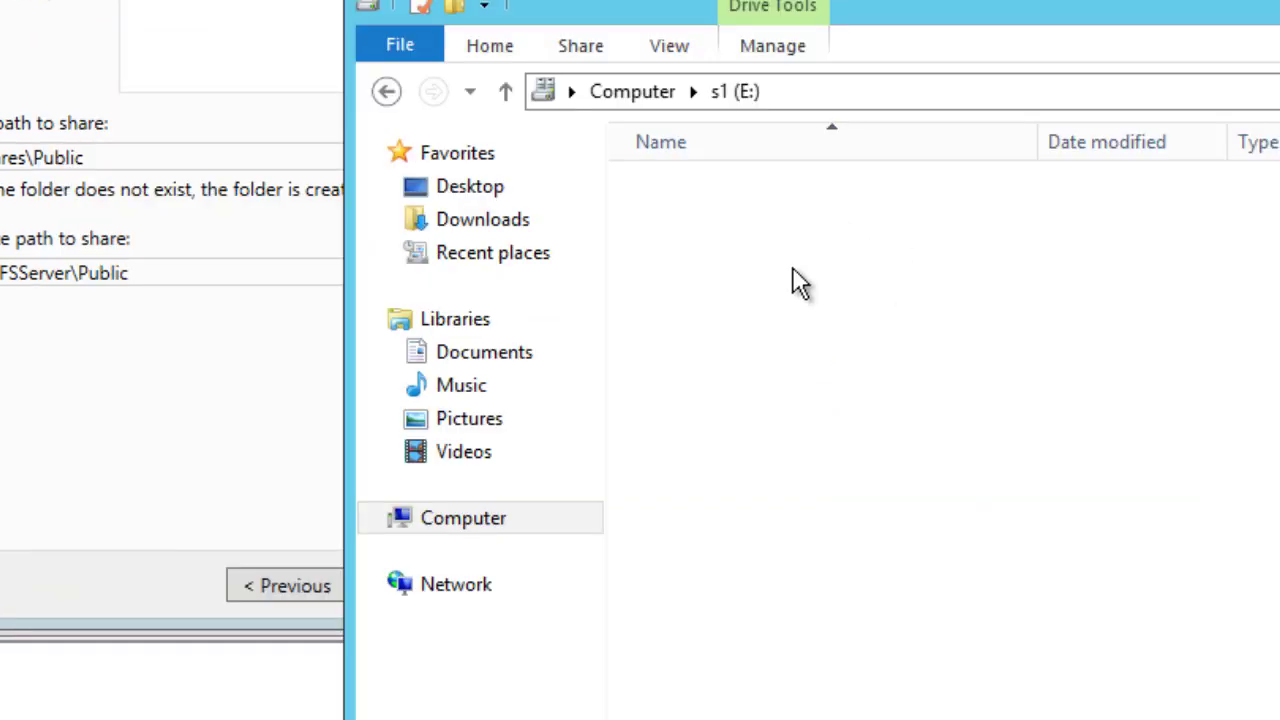
pyautogui.moveTo(600, 6); pyautogui.dragTo(272, 0)
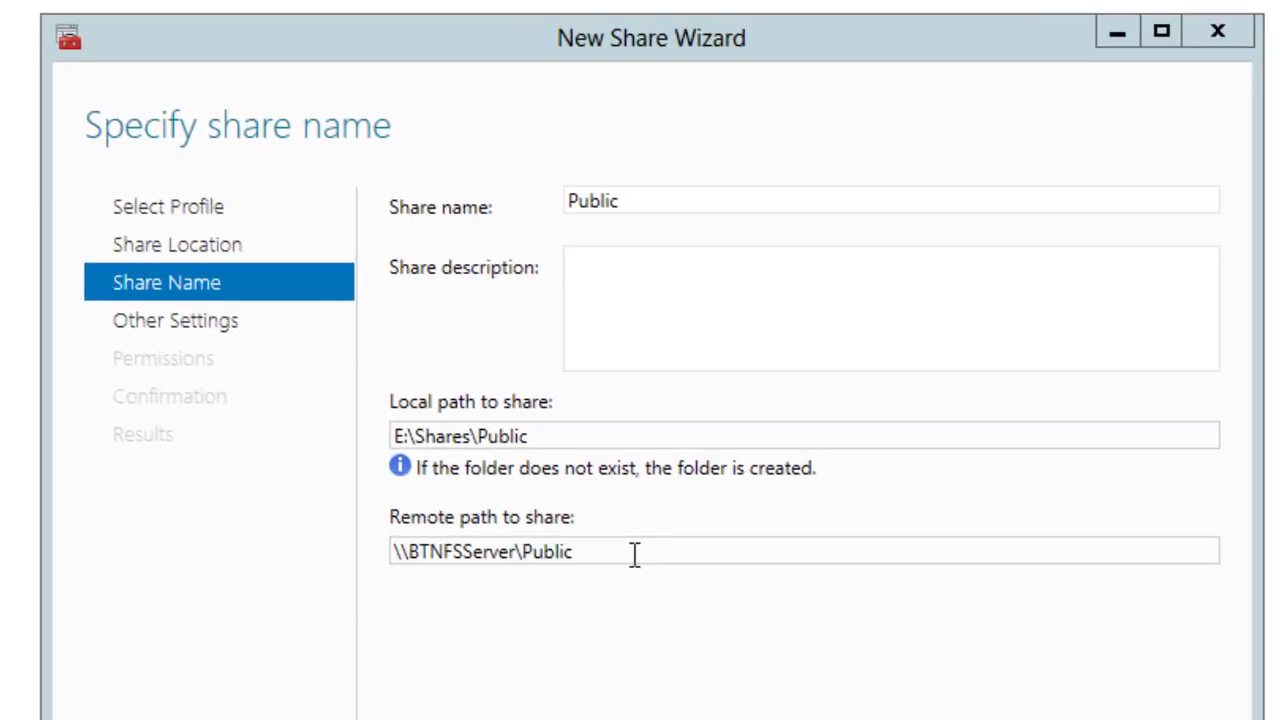
pyautogui.moveTo(623, 551); pyautogui.dragTo(300, 543)
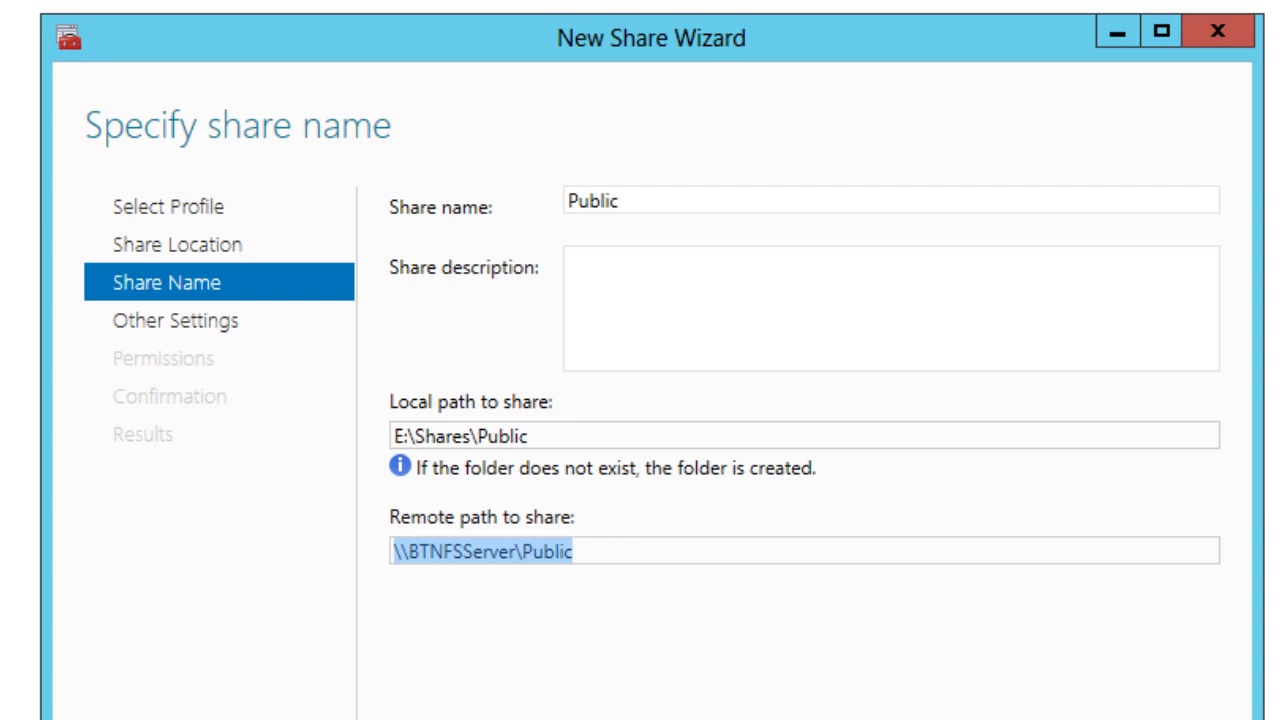
# - Accept the default share settings and permissions, then create the Public share
pyautogui.press('Return')
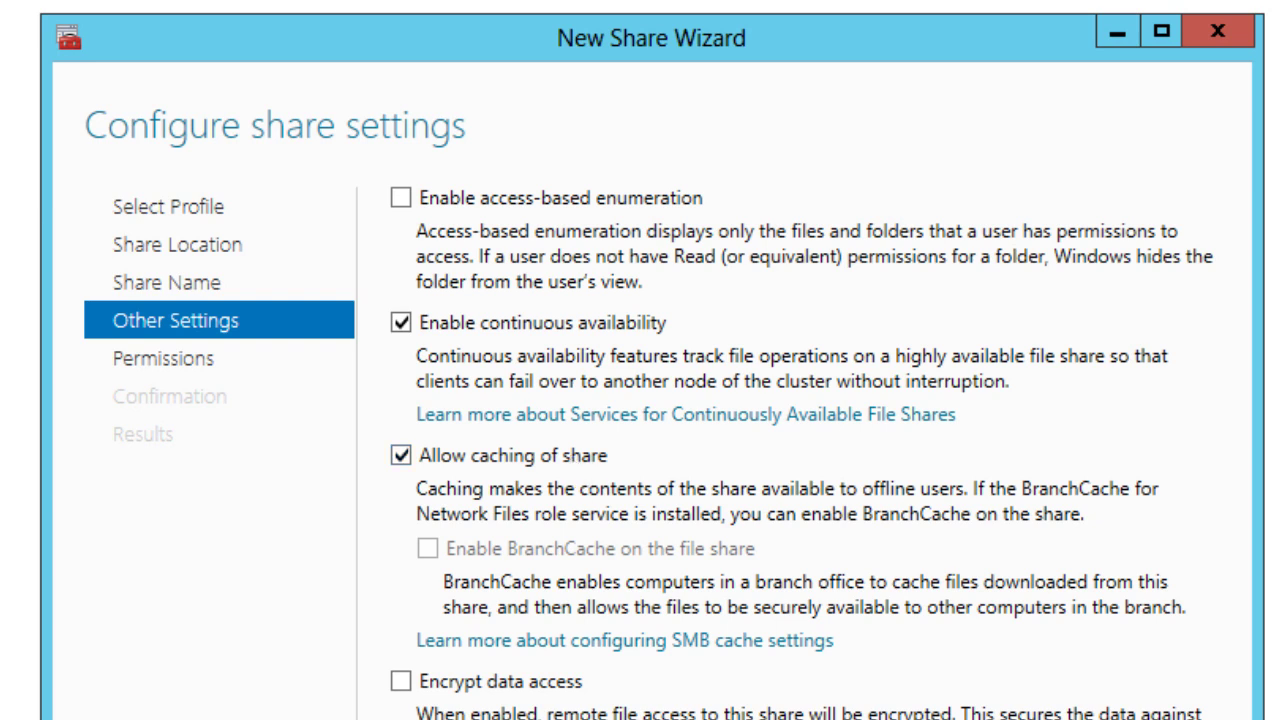
pyautogui.press('Return')
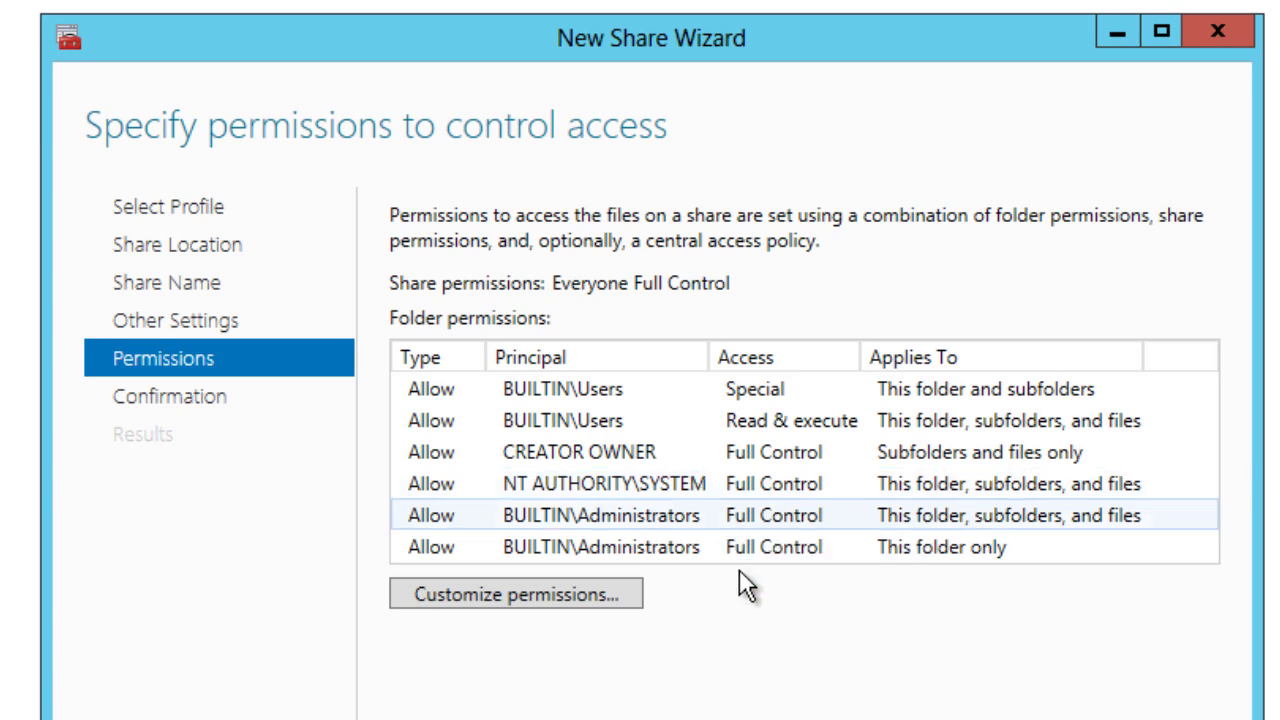
pyautogui.press('Return')
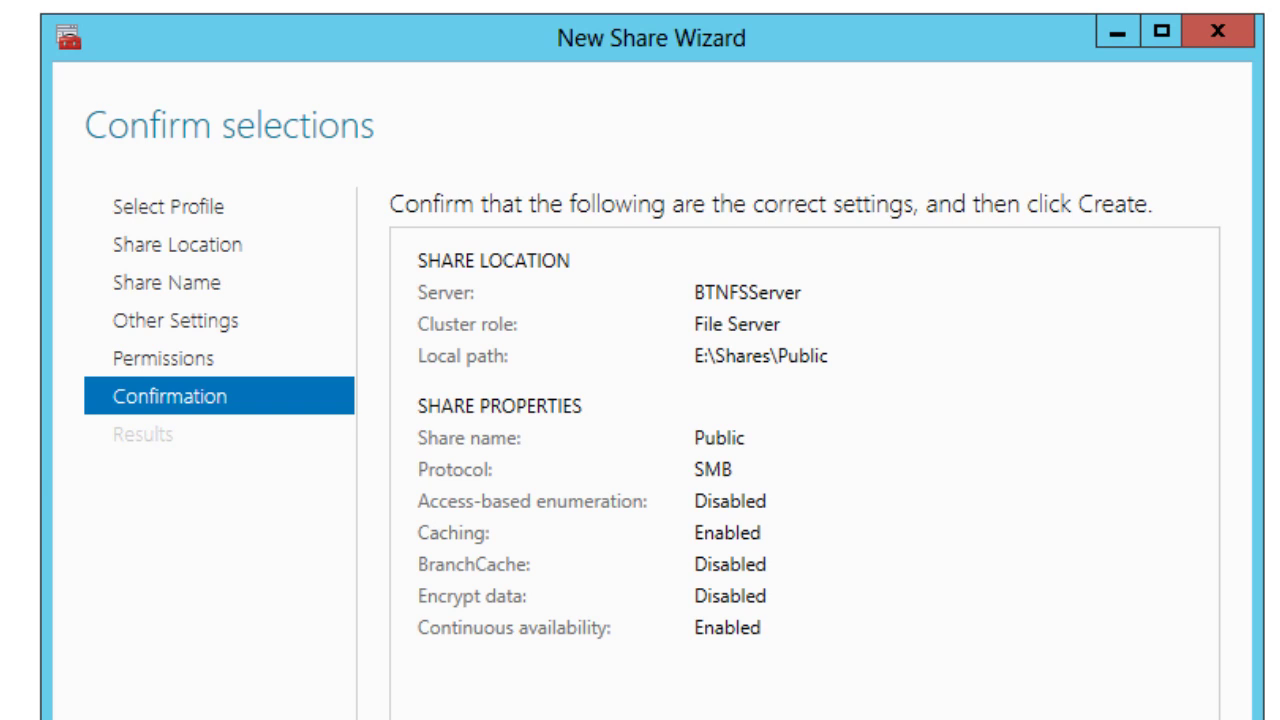
pyautogui.press('Return')
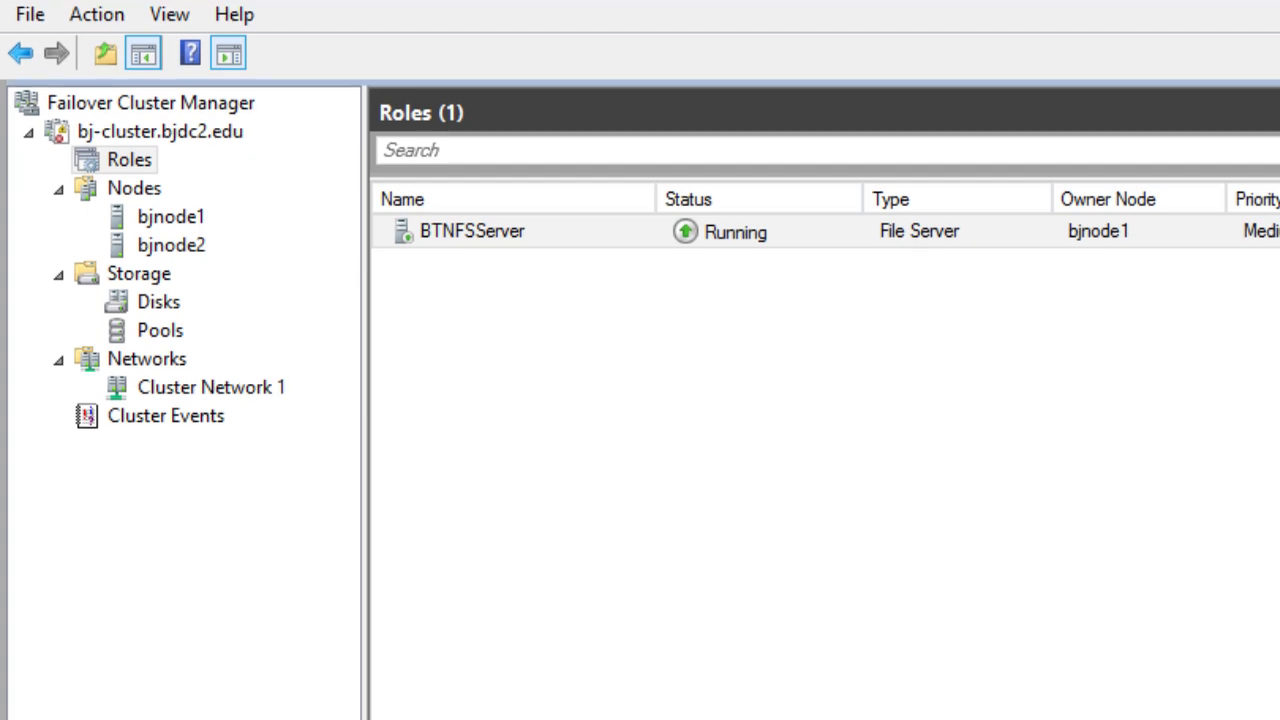
# - Open the network share \\btnfsserver\Public from the Run box
pyautogui.press('super+r')
pyautogui.write('\\\\')
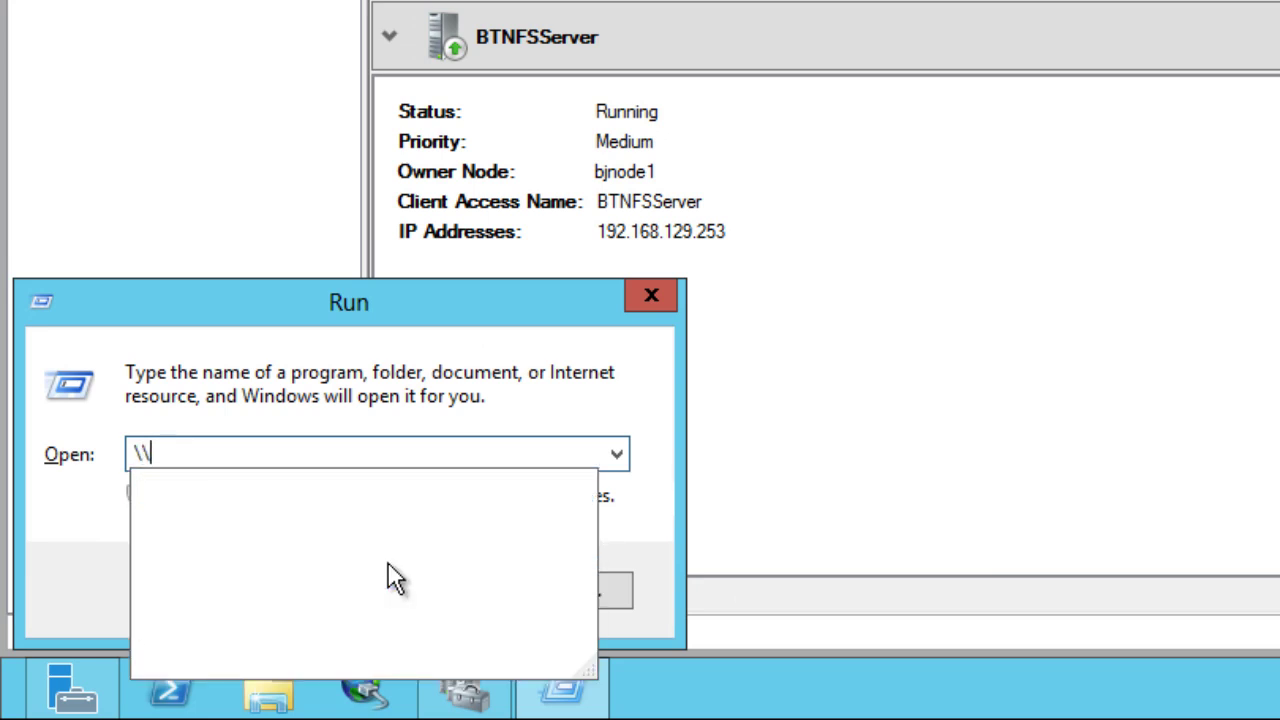
pyautogui.write('btnfs')
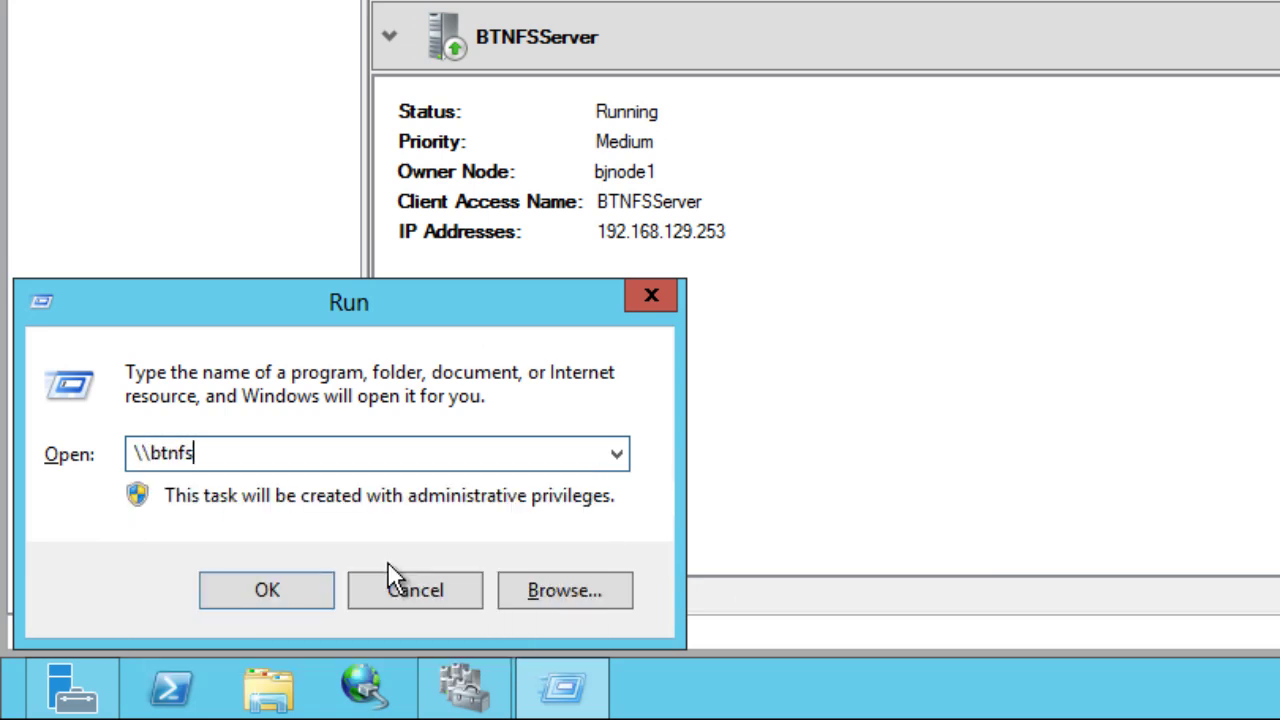
pyautogui.write('server\\pub')
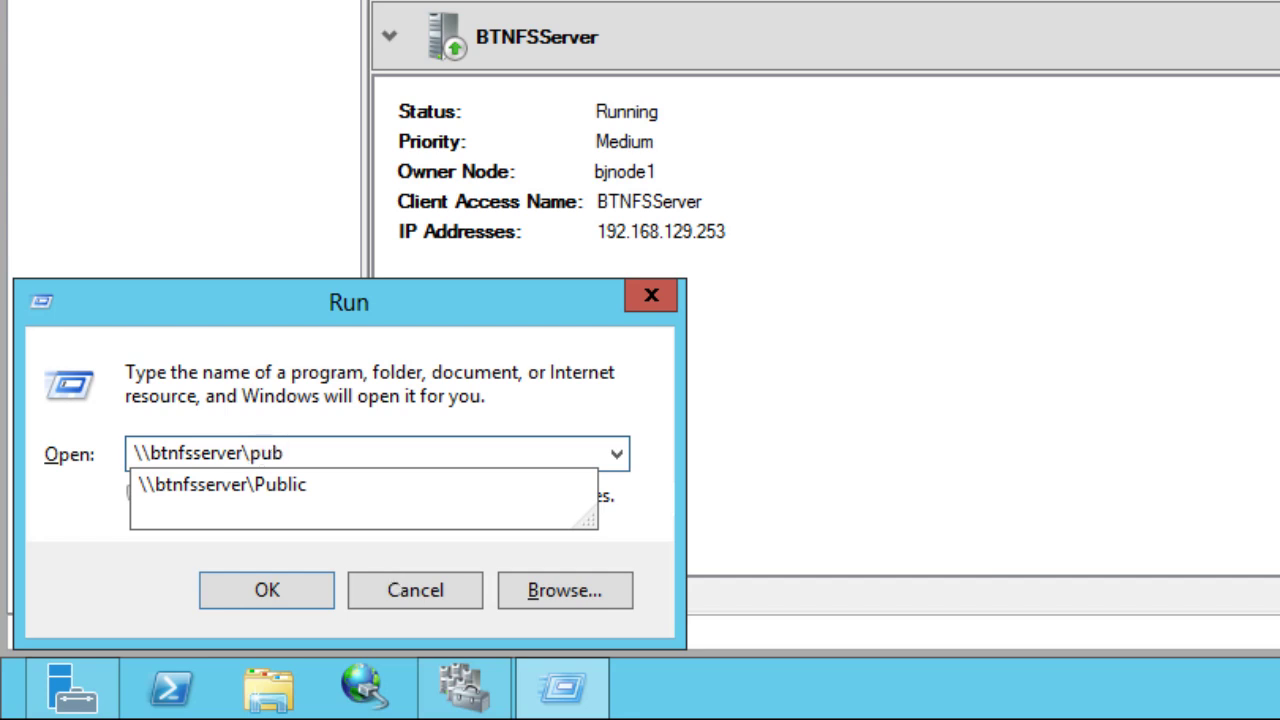
pyautogui.press('Down')
pyautogui.press('Return')
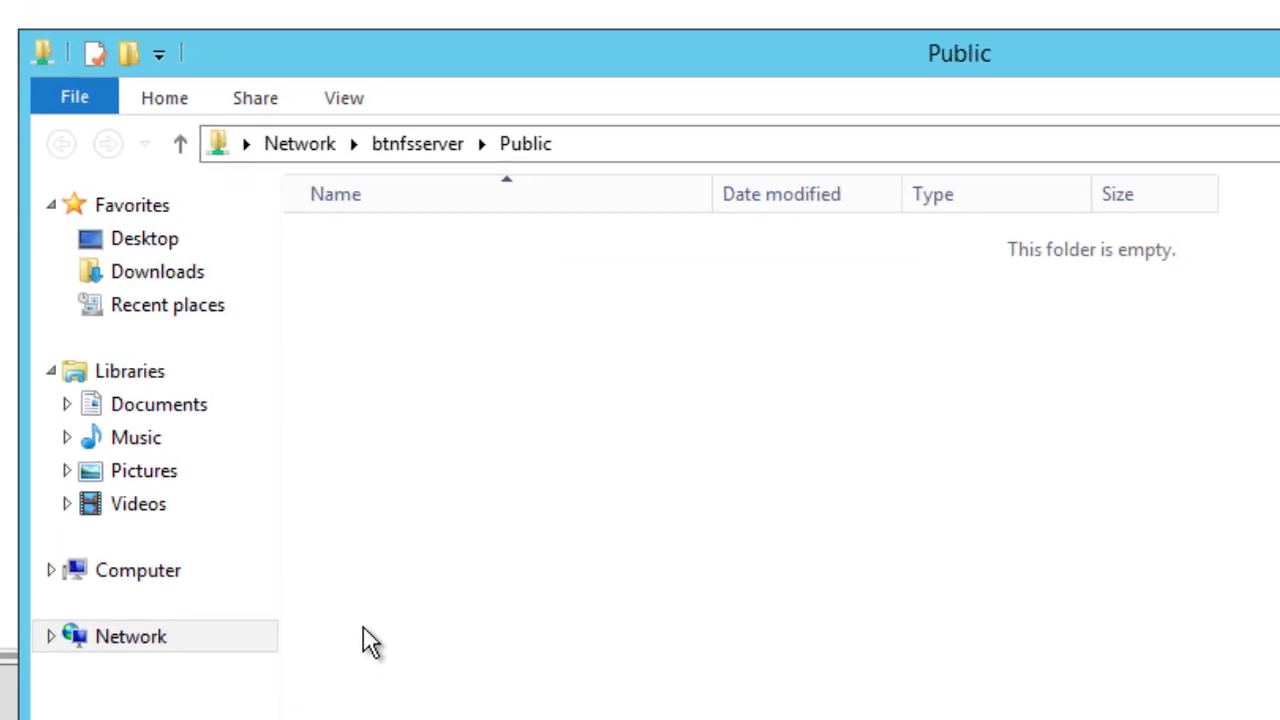
# - Create a new text document named 'hello world' in the Public share
pyautogui.rightClick(347, 299)
pyautogui.moveTo(505, 582)
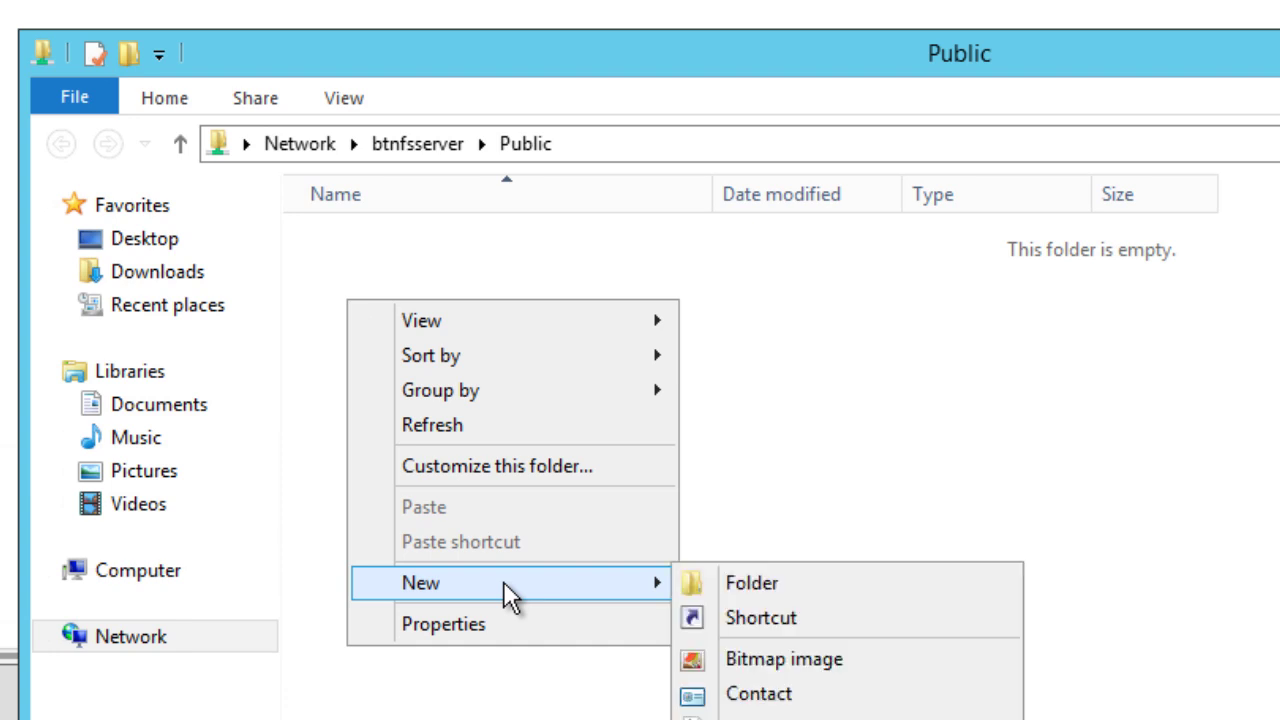
pyautogui.click(790, 719)
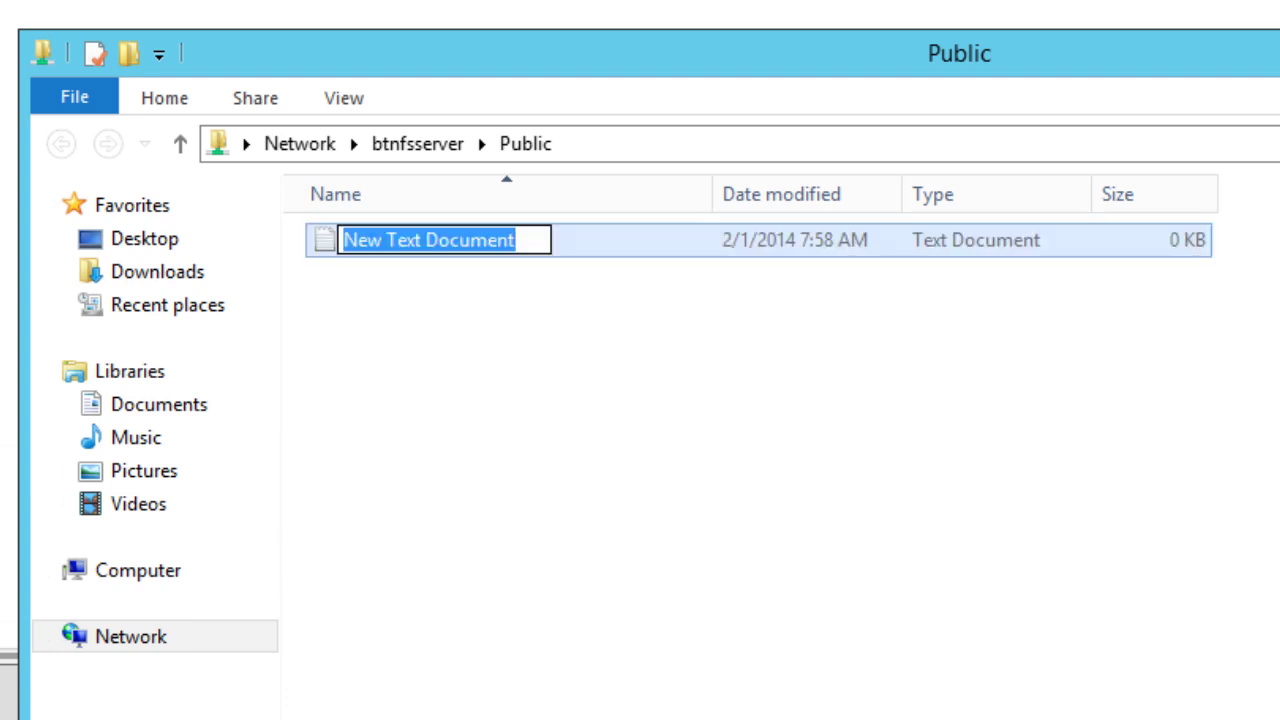
pyautogui.write('hello w')
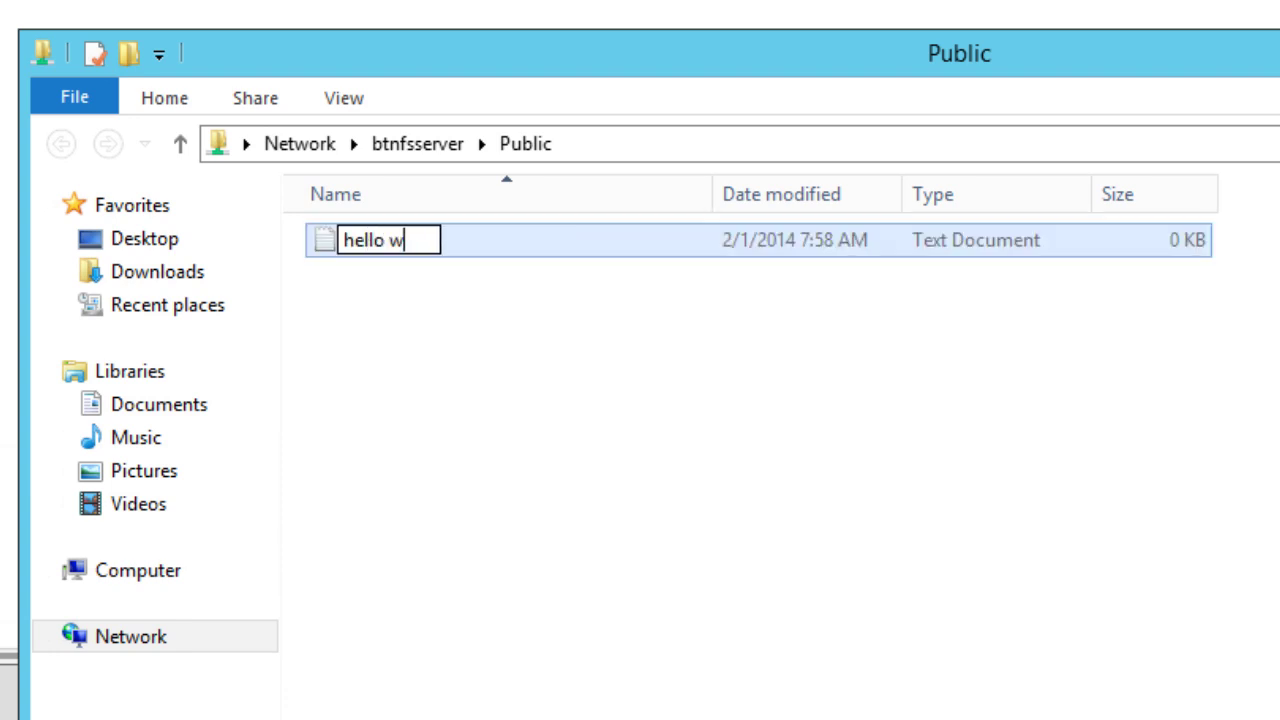
pyautogui.write('orld')
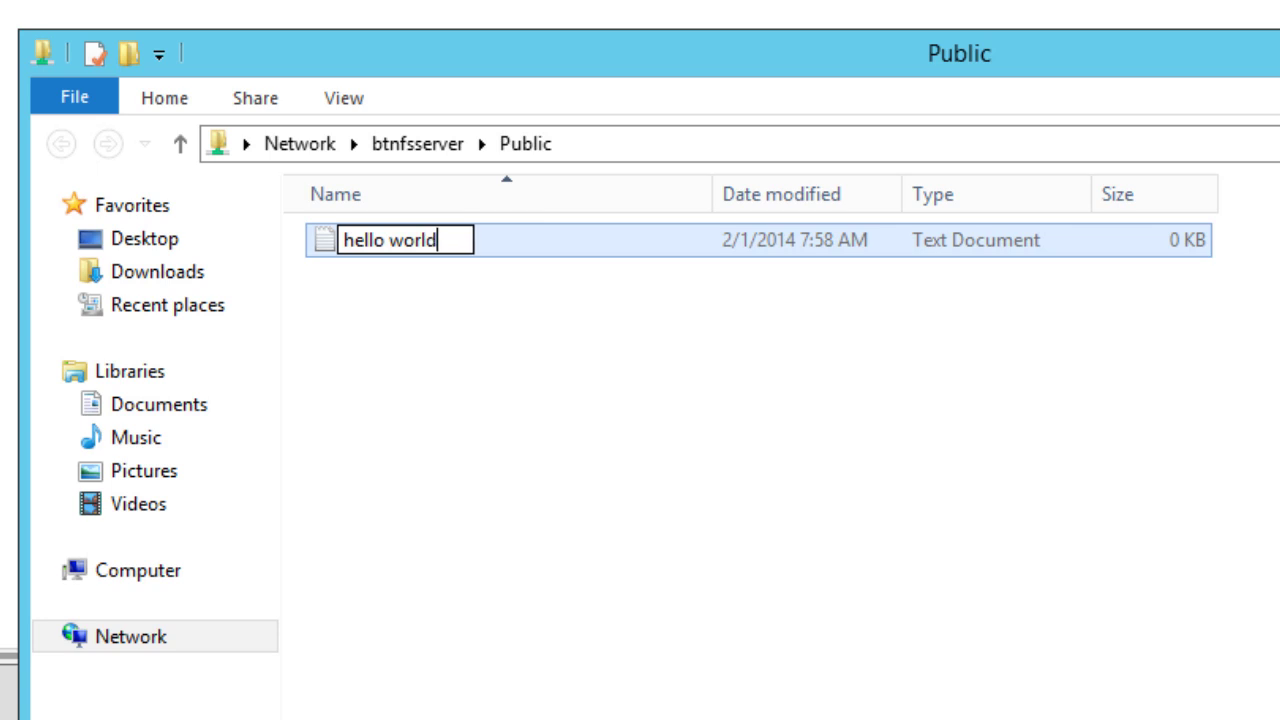
pyautogui.press('Return')
pyautogui.click(625, 636)
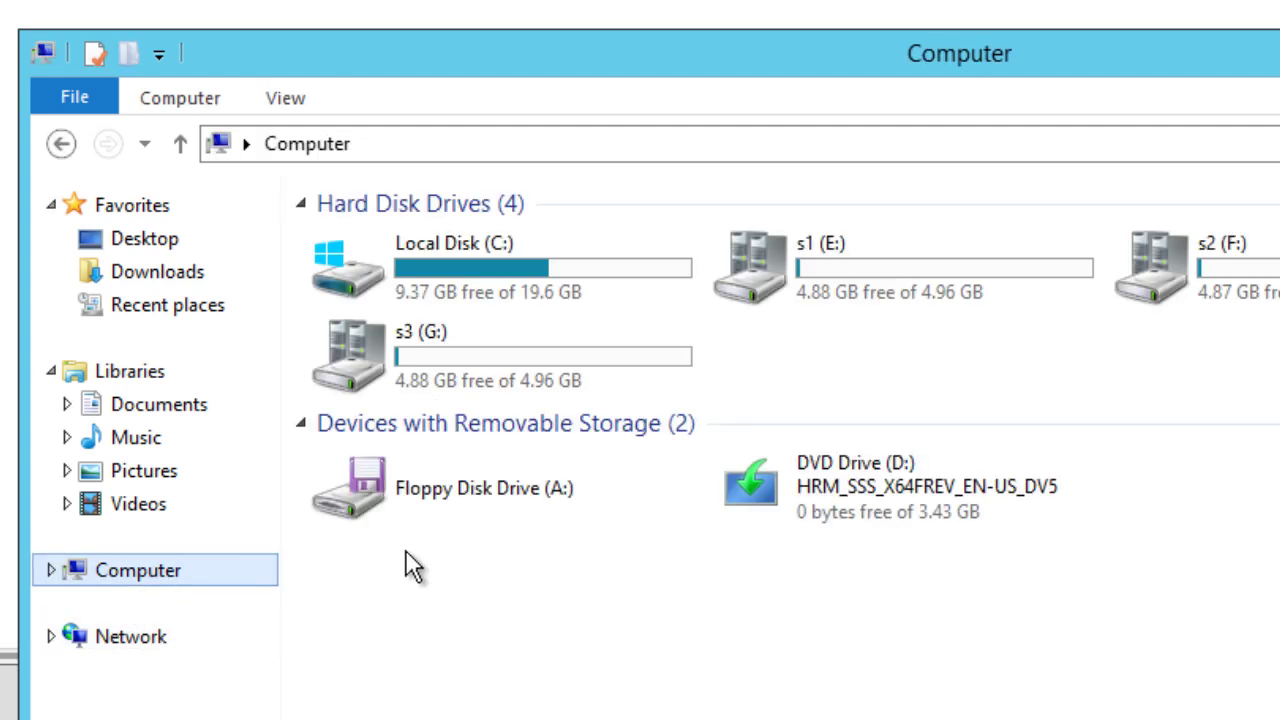
# - Browse the s1 (E:) drive to Shares\Public, find 'hello world' and show the path E:\Shares\Public
pyautogui.doubleClick(874, 291)
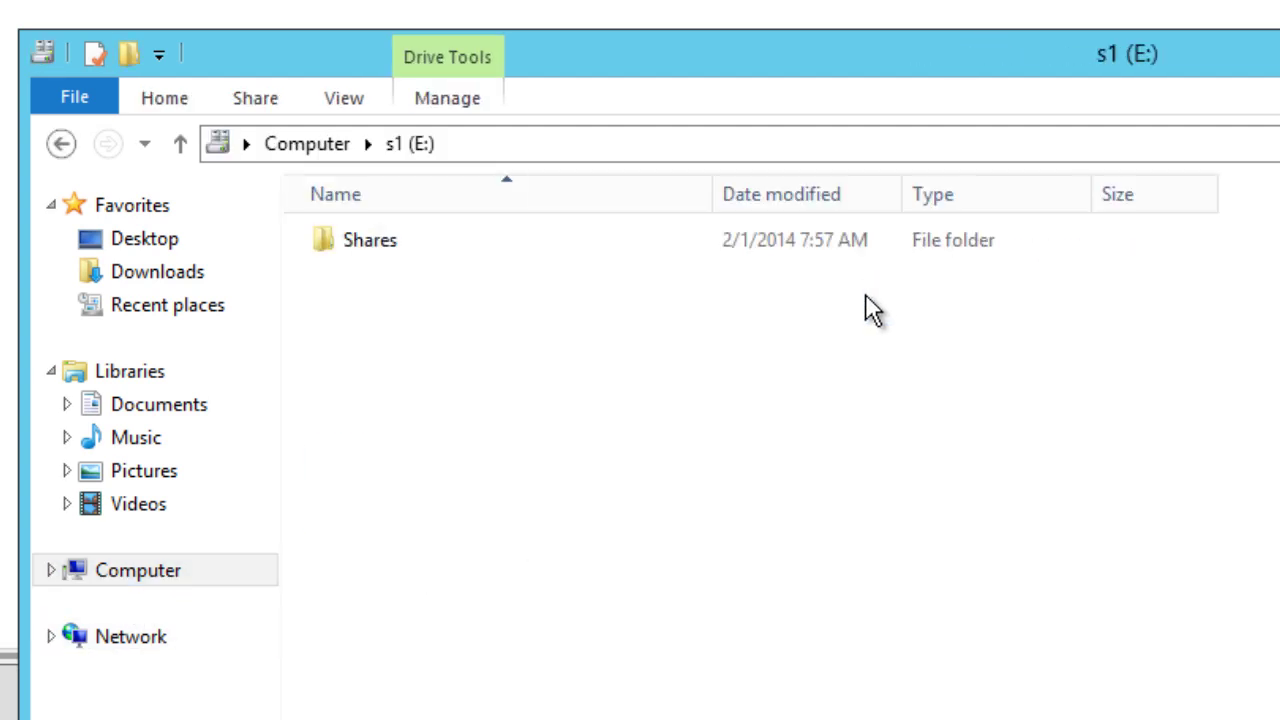
pyautogui.doubleClick(376, 258)
pyautogui.doubleClick(380, 249)
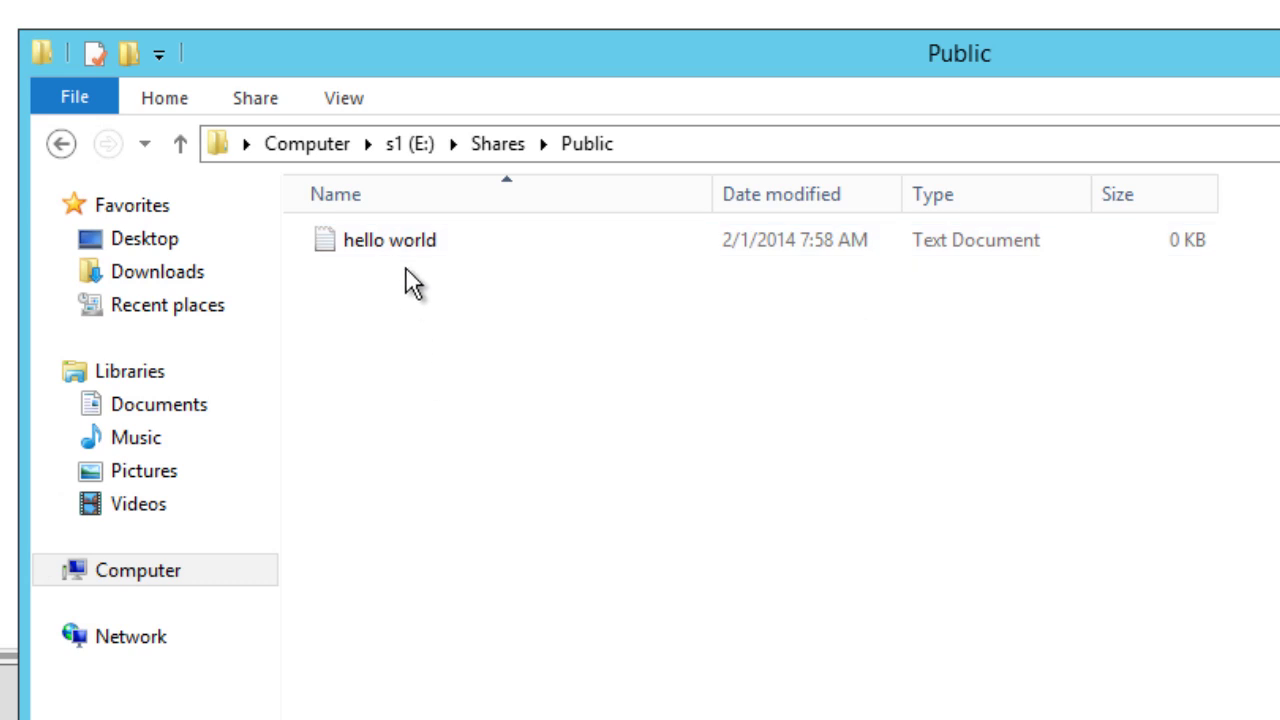
pyautogui.click(415, 250)
pyautogui.click(772, 147)
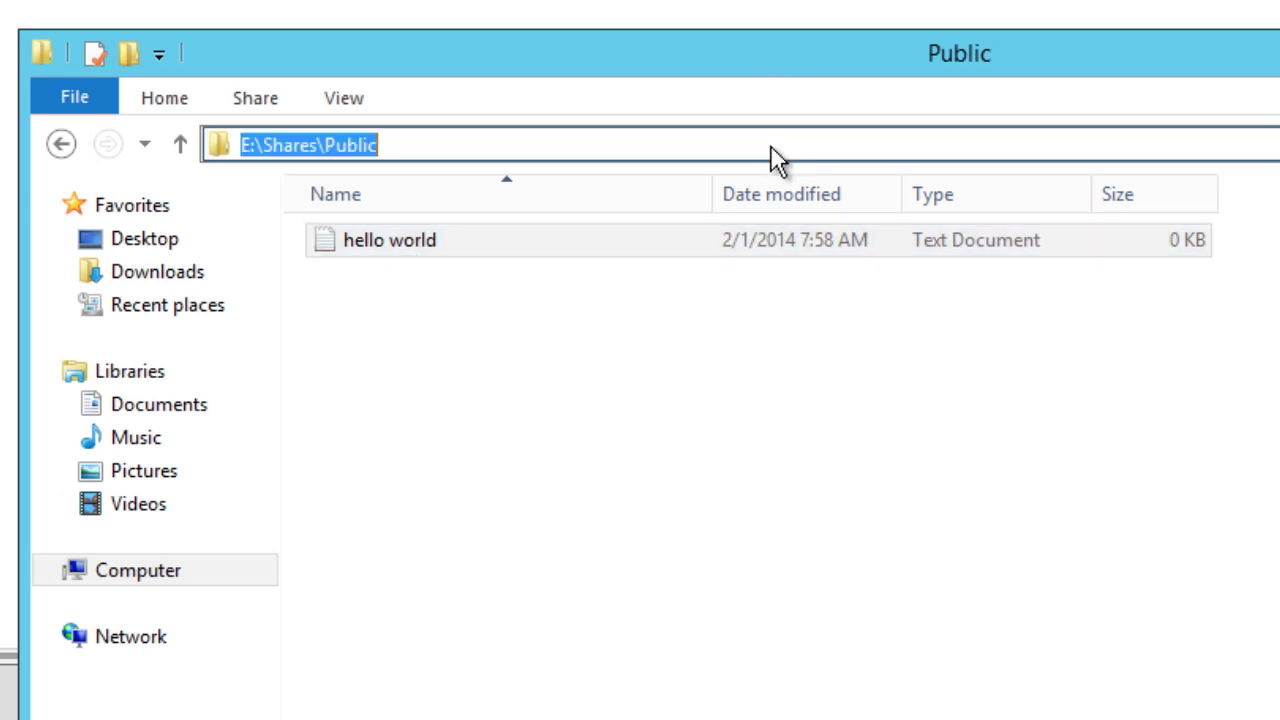